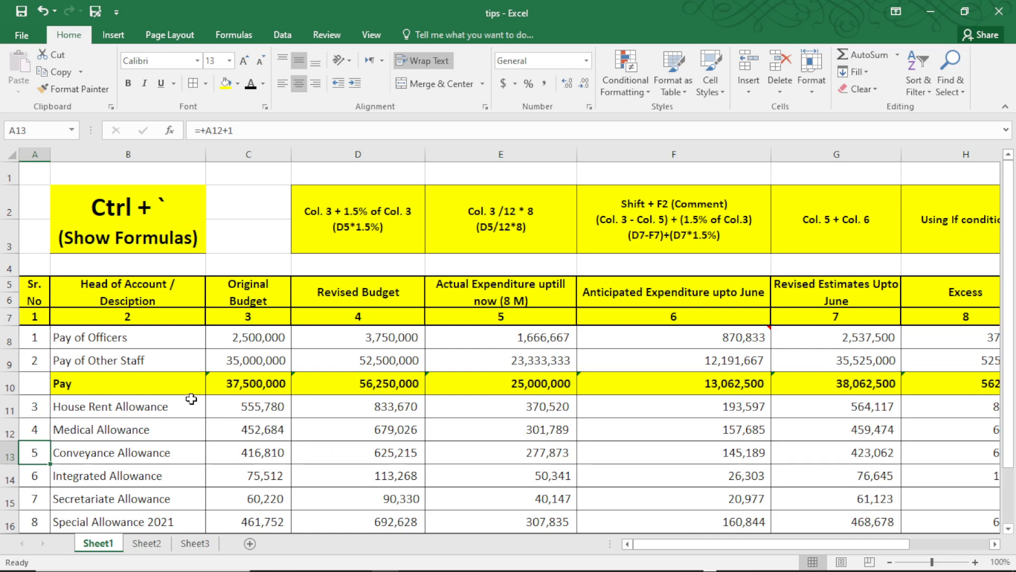
# Look over the budget table from the formula notes above the headings down to the Total Pay & Allowance row.
pyautogui.scroll(-2, 181, 407)
pyautogui.scroll(1, 180, 407)
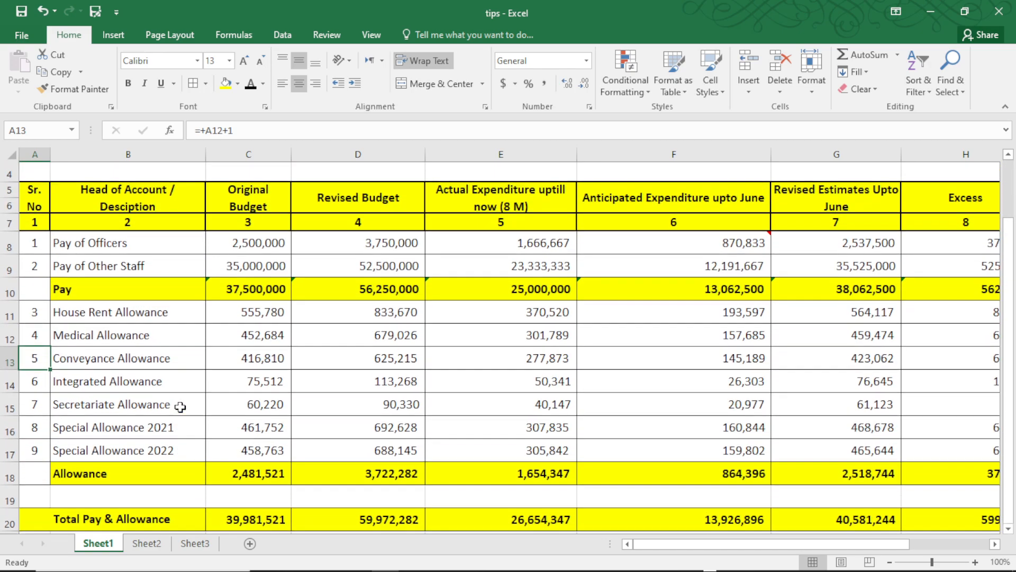
pyautogui.scroll(1, 180, 407)
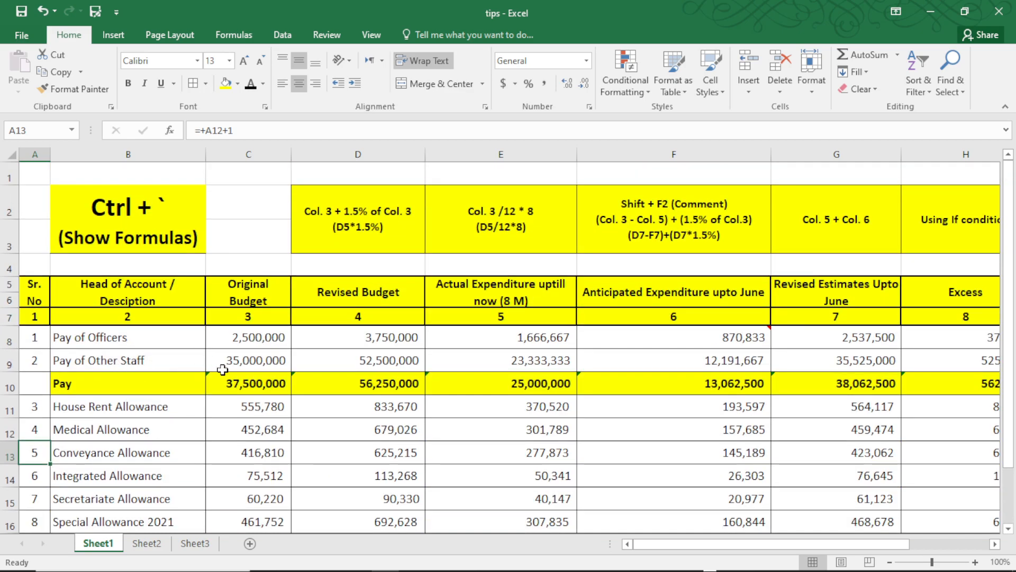
pyautogui.scroll(-1, 197, 392)
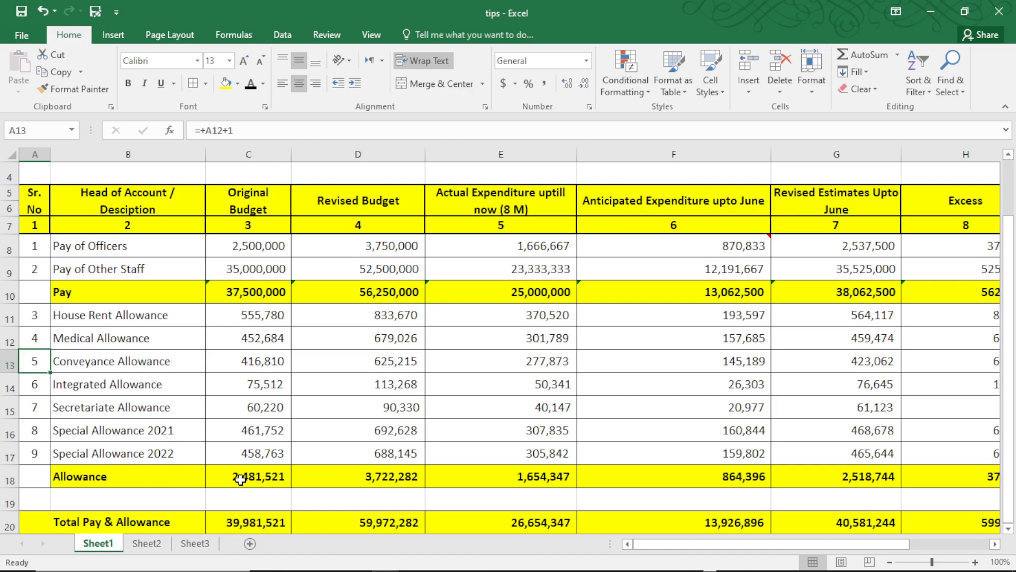
pyautogui.scroll(-1, 240, 479)
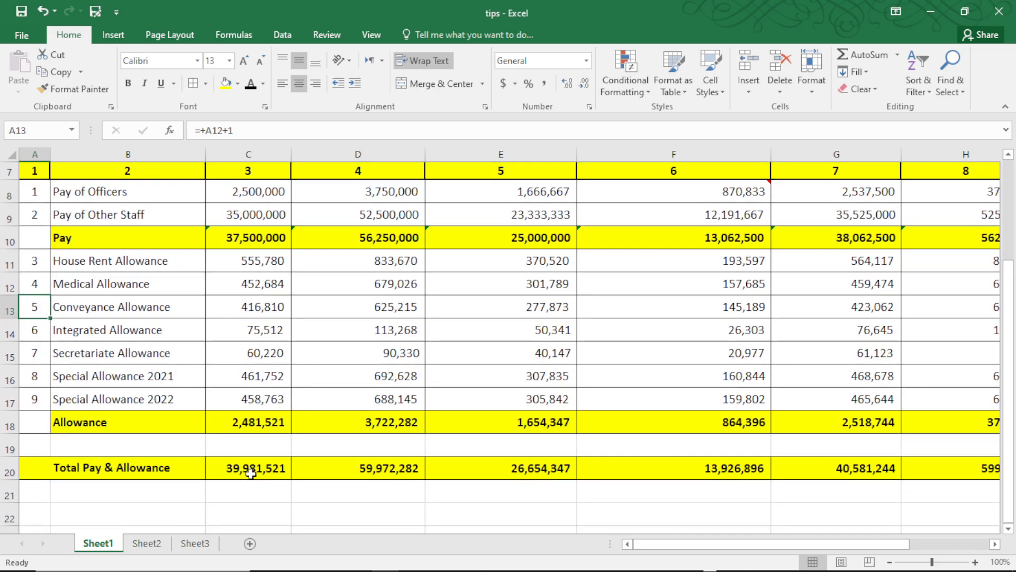
pyautogui.scroll(2, 251, 470)
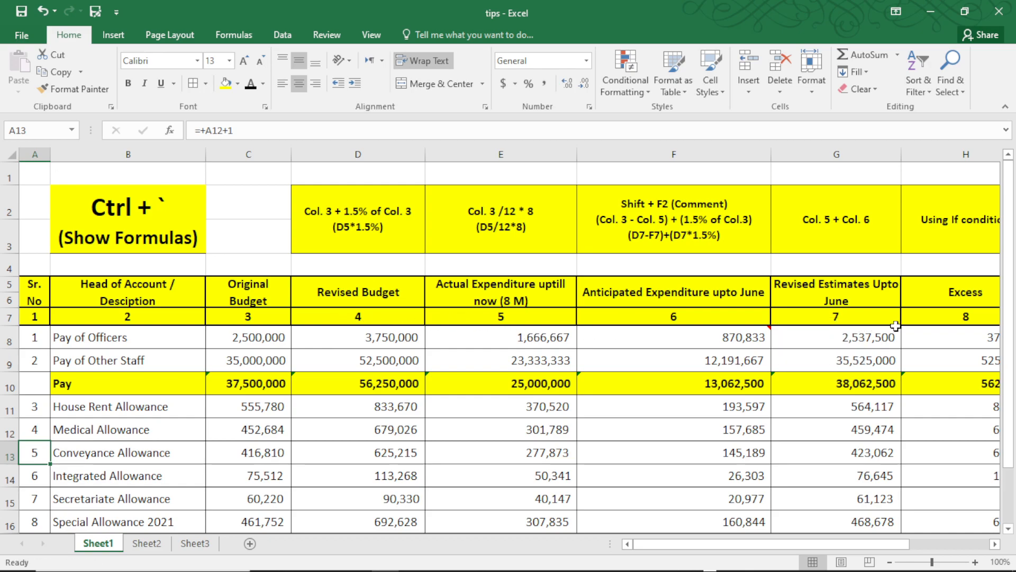
pyautogui.moveTo(702, 544)
pyautogui.mouseDown()
pyautogui.moveTo(878, 561)
pyautogui.moveTo(688, 550)
pyautogui.mouseUp()
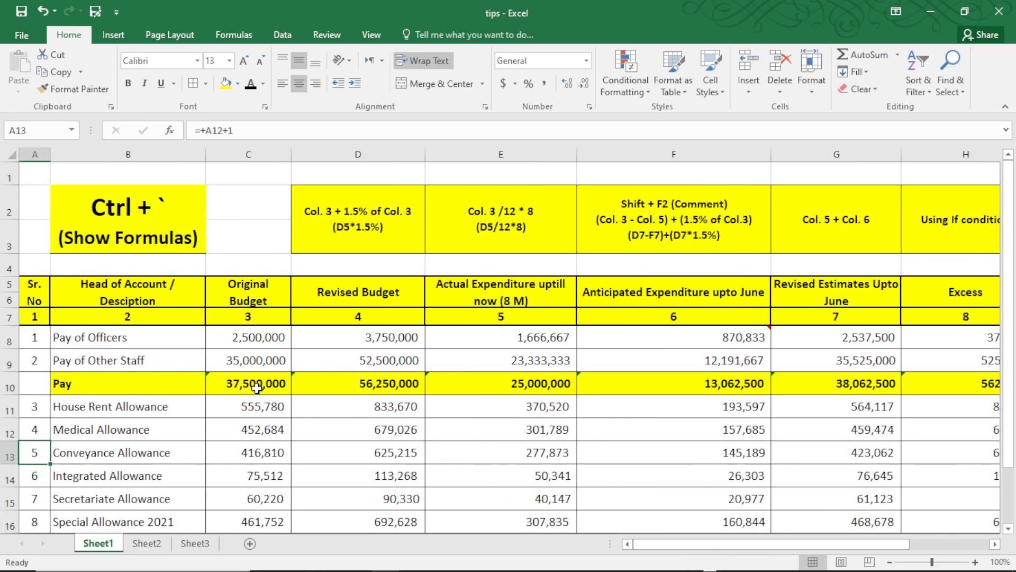
# Set the original budget of Pay of Officers to 125 in C8, and undo the entry.
pyautogui.click(242, 339)
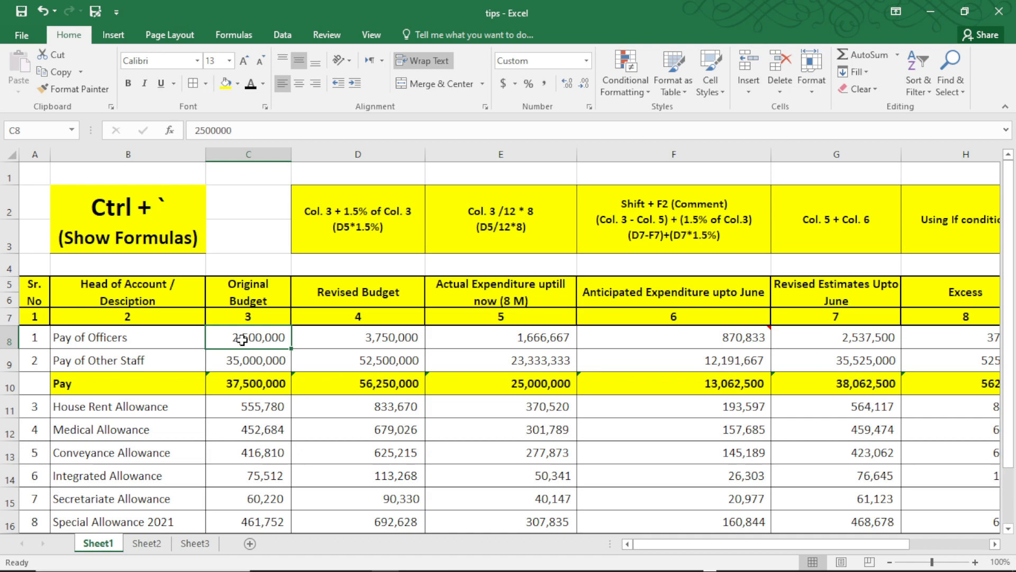
pyautogui.write('125')
pyautogui.press('Return')
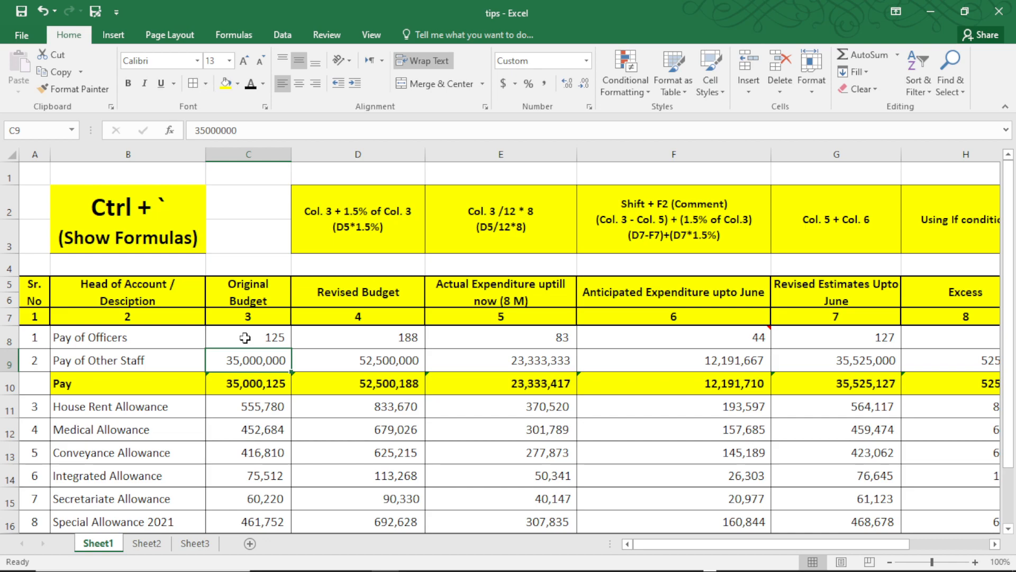
pyautogui.hotkey('ctrl', 'z')
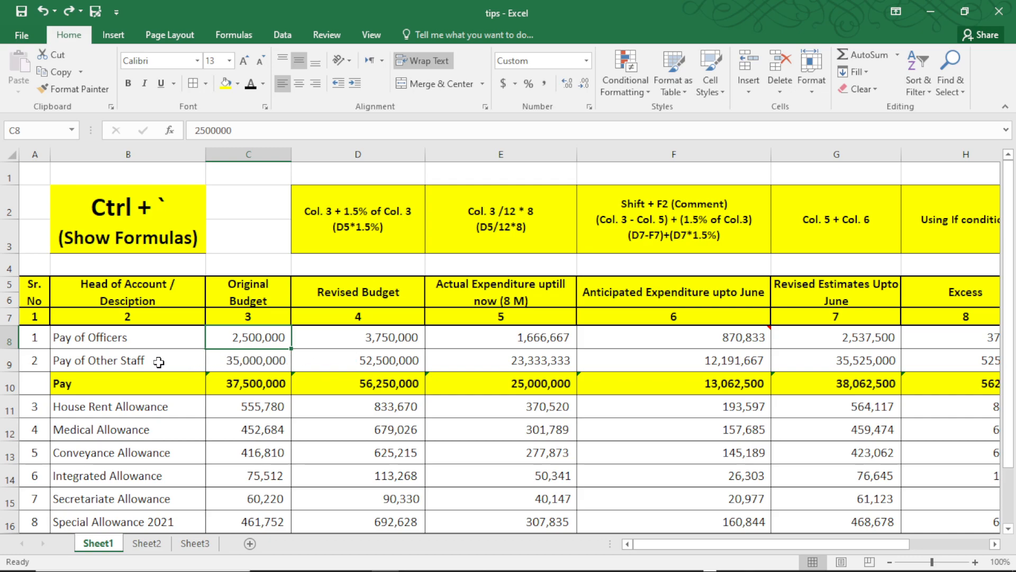
# Examine the Original Budget formula in the Pay subtotal row and the cells it refers to.
pyautogui.scroll(-2, 123, 368)
pyautogui.scroll(2, 118, 476)
pyautogui.scroll(-1, 264, 380)
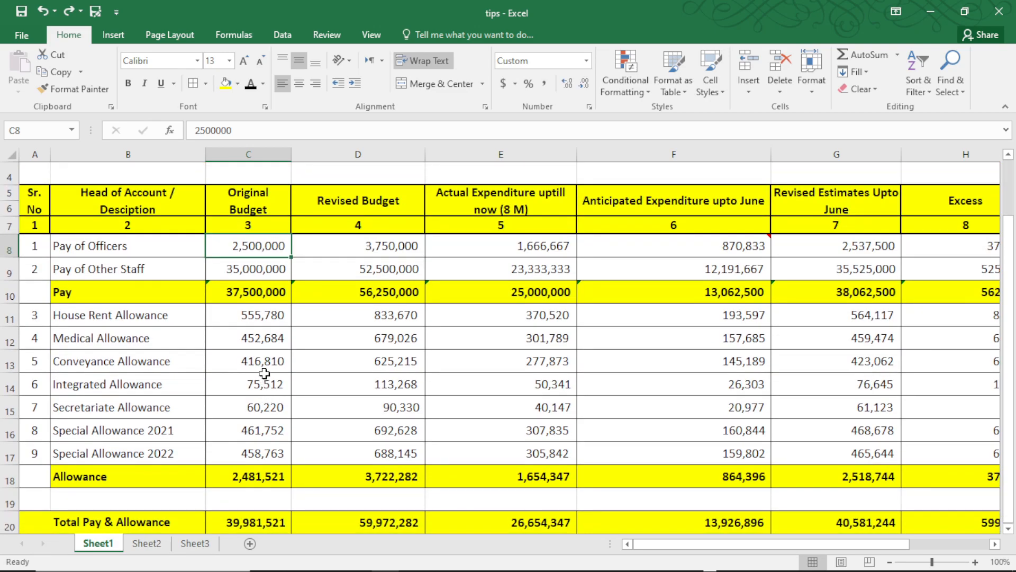
pyautogui.click(262, 294)
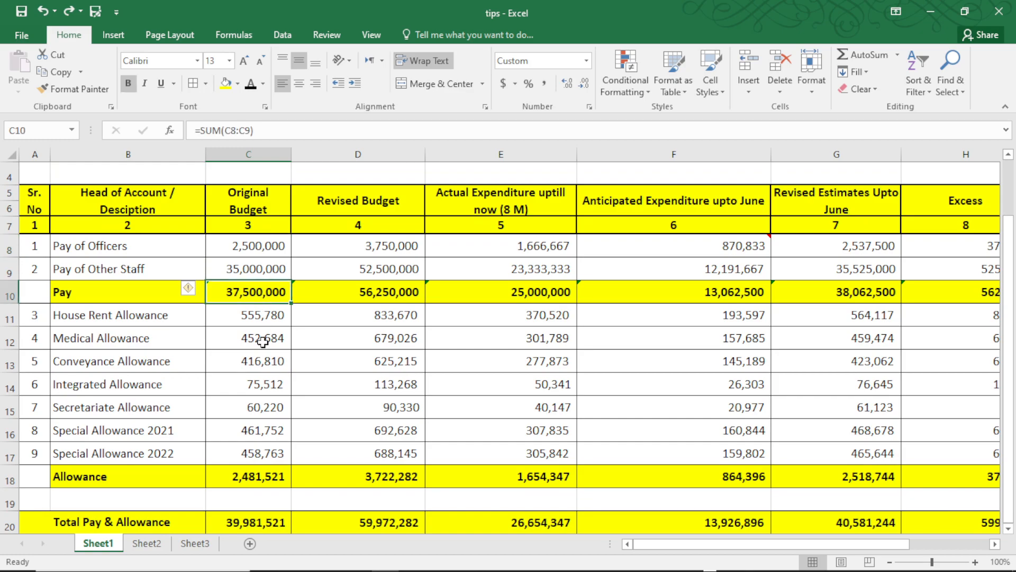
pyautogui.scroll(1, 265, 362)
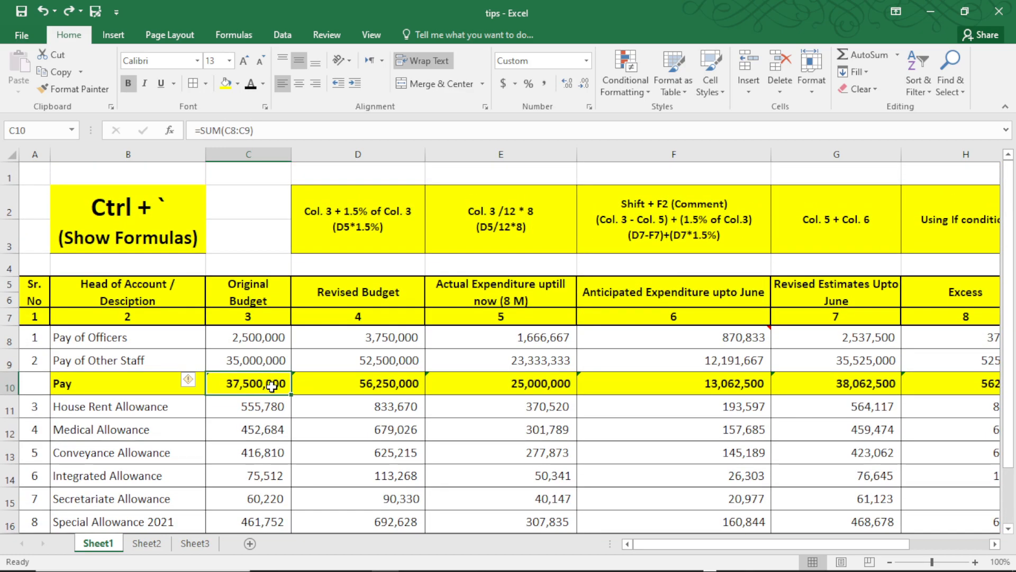
pyautogui.doubleClick(272, 386)
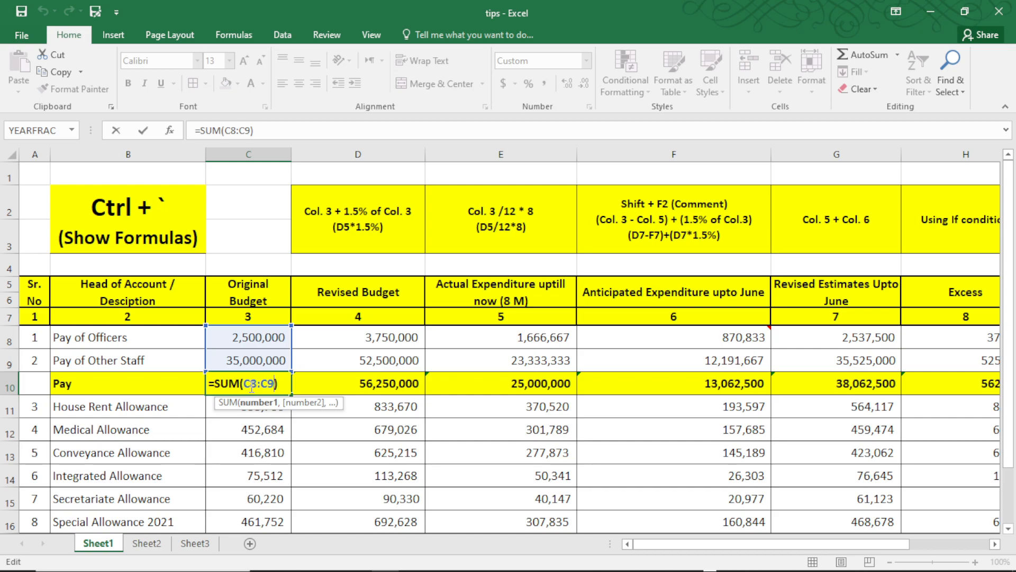
pyautogui.press('Escape')
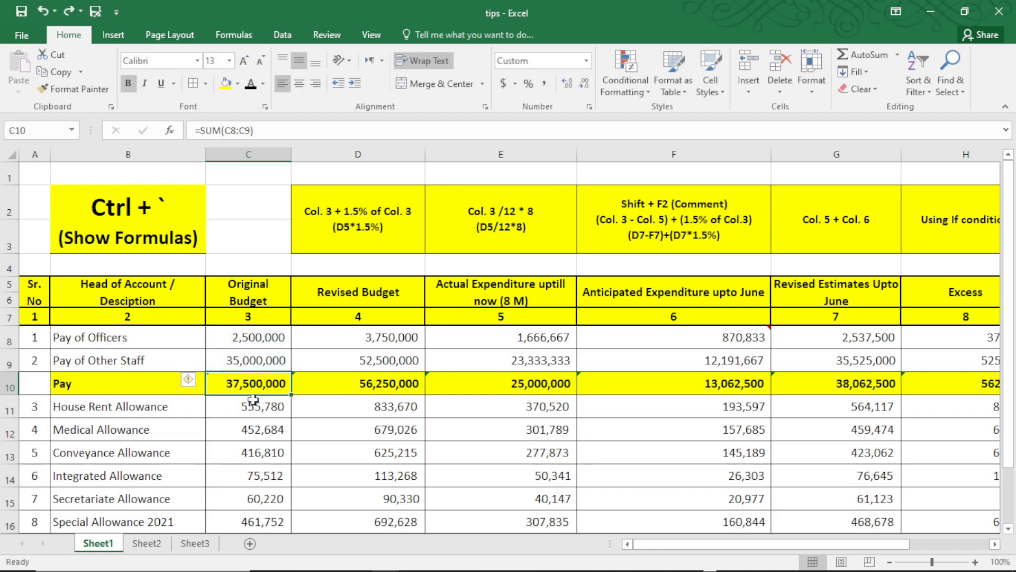
# Go through the Original Budget amounts from House Rent Allowance to Special Allowance 2022 and examine the Allowance subtotal formula.
pyautogui.scroll(-1, 254, 389)
pyautogui.click(260, 317)
pyautogui.click(254, 341)
pyautogui.click(251, 362)
pyautogui.click(249, 382)
pyautogui.click(251, 407)
pyautogui.click(252, 430)
pyautogui.click(247, 453)
pyautogui.scroll(-1, 277, 466)
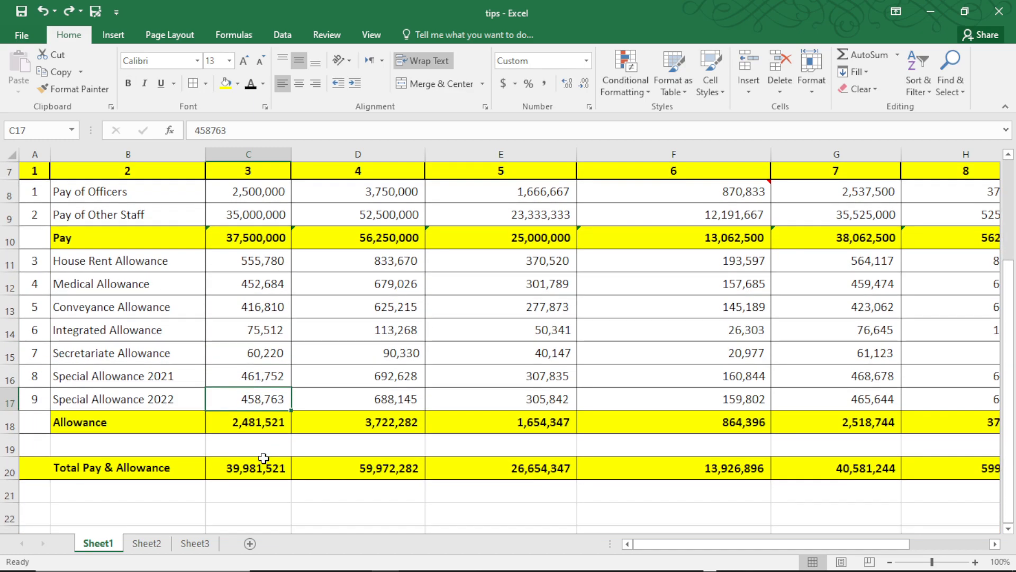
pyautogui.click(250, 426)
pyautogui.doubleClick(250, 425)
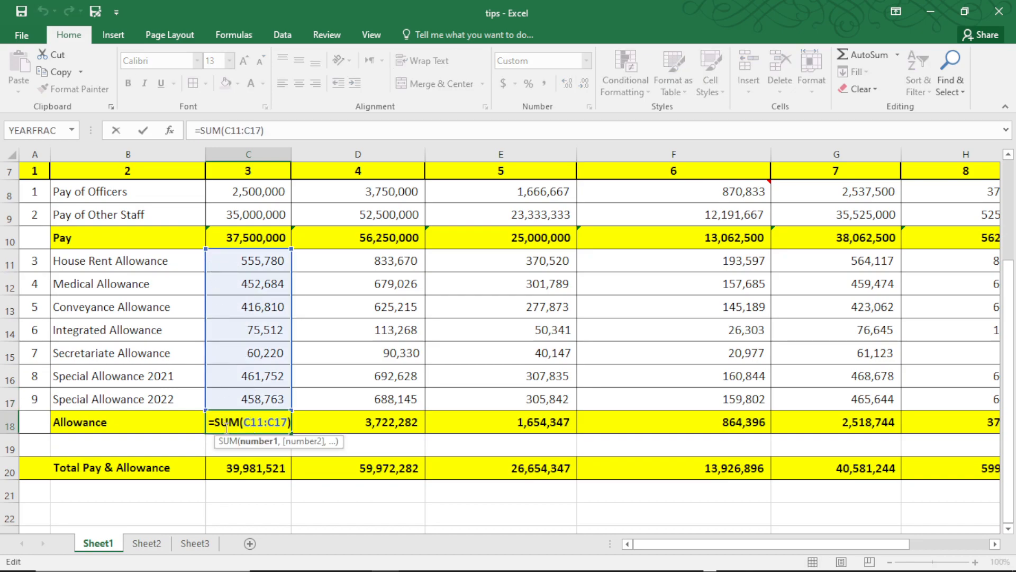
pyautogui.press('Escape')
# Examine the Total Pay & Allowance formula in the Original Budget column and trace its referenced subtotals.
pyautogui.scroll(-1, 246, 434)
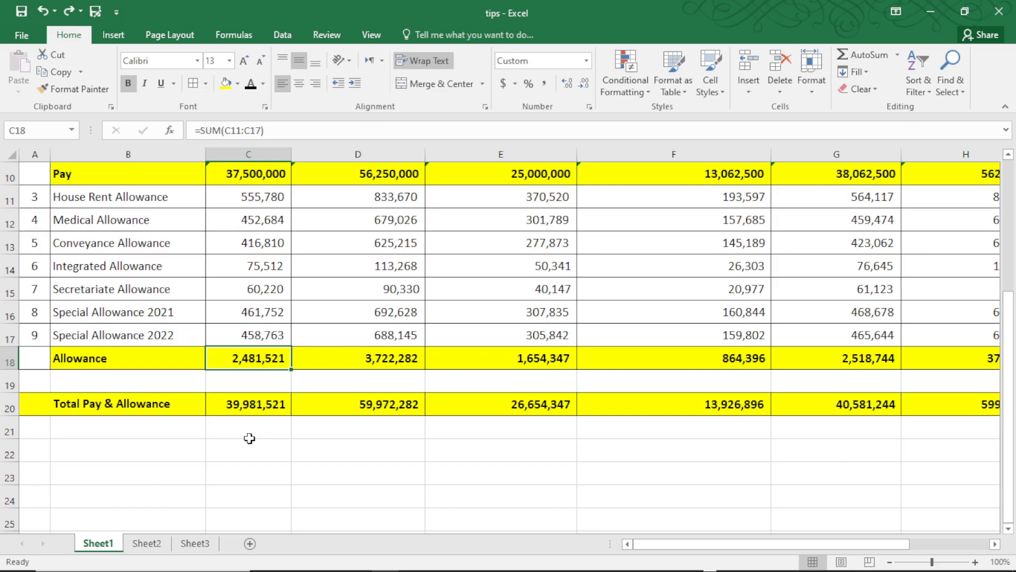
pyautogui.click(259, 406)
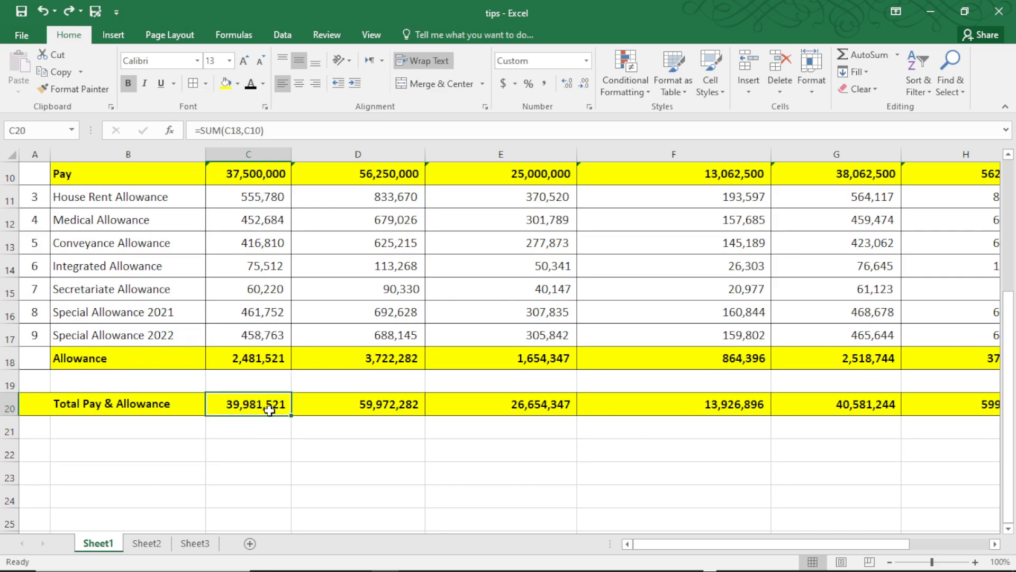
pyautogui.doubleClick(269, 410)
pyautogui.scroll(2, 262, 370)
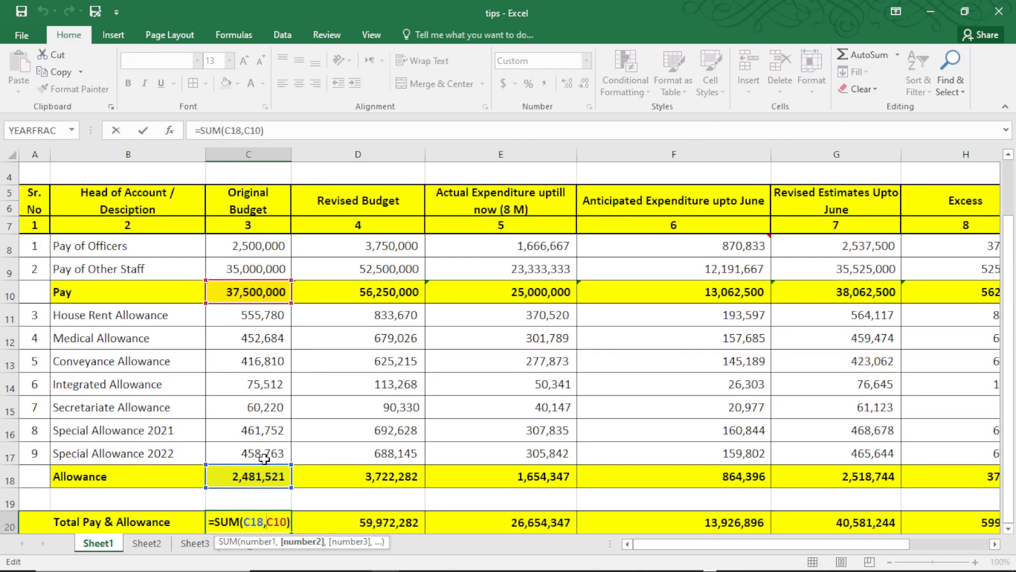
pyautogui.scroll(-1, 263, 452)
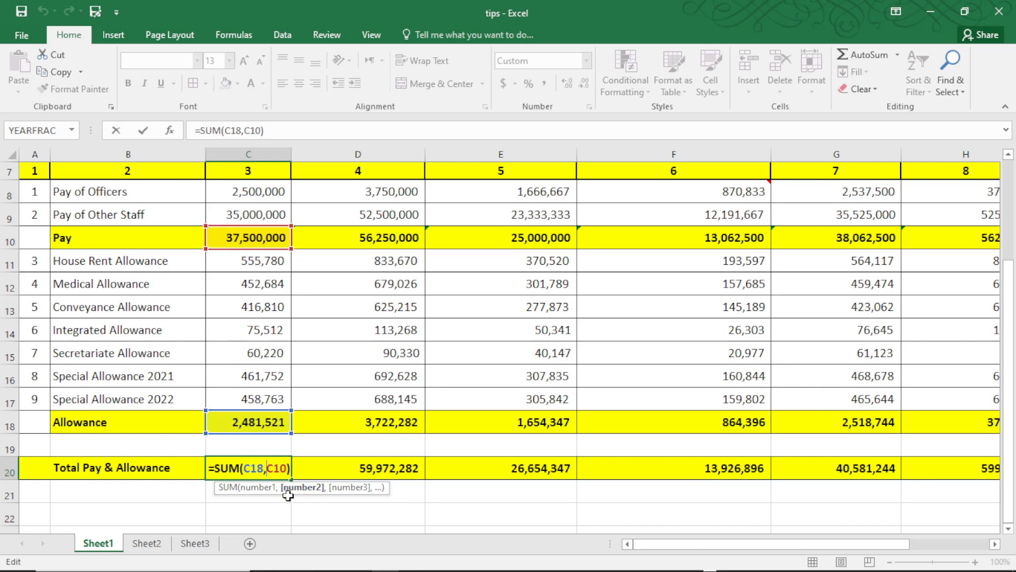
pyautogui.press('Escape')
pyautogui.scroll(1, 281, 416)
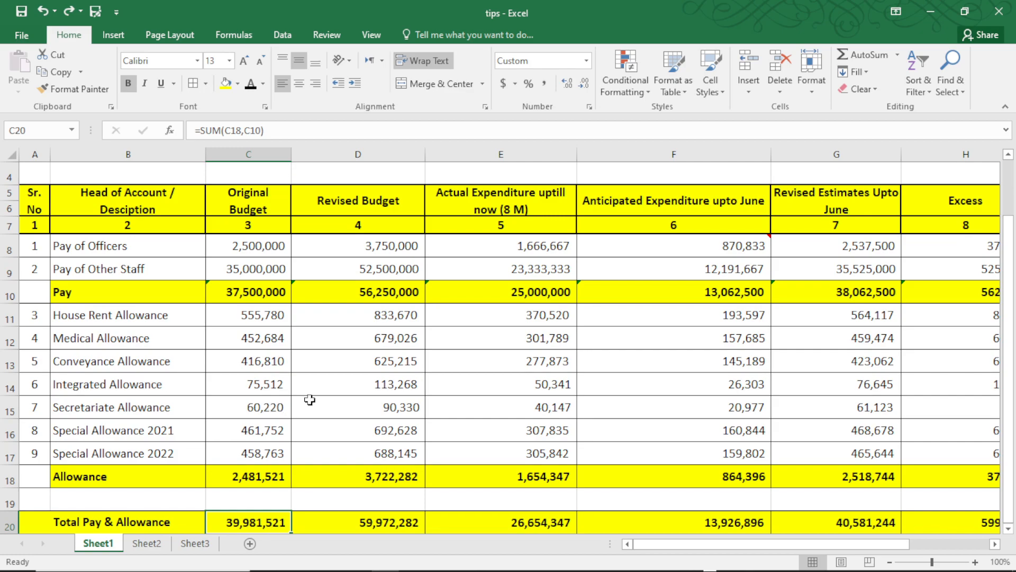
# Examine the Revised Budget formula for Pay of Officers and the original budget cell it refers to.
pyautogui.scroll(1, 309, 400)
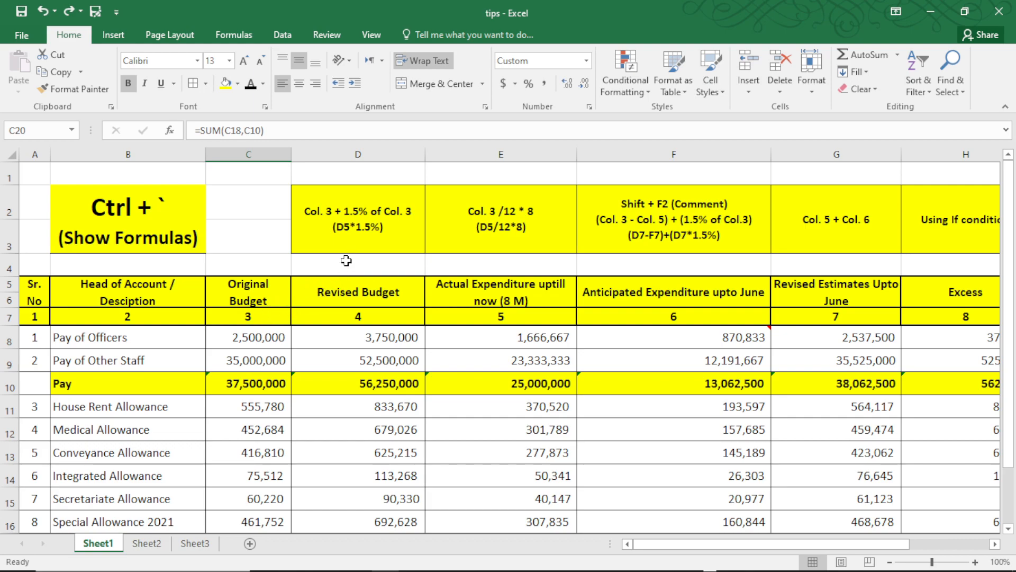
pyautogui.click(364, 337)
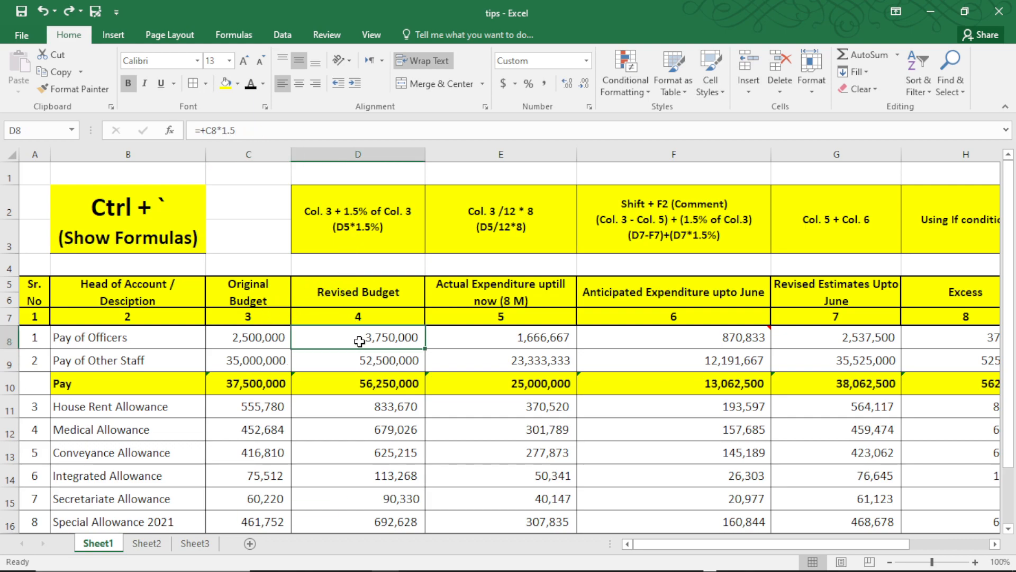
pyautogui.click(262, 334)
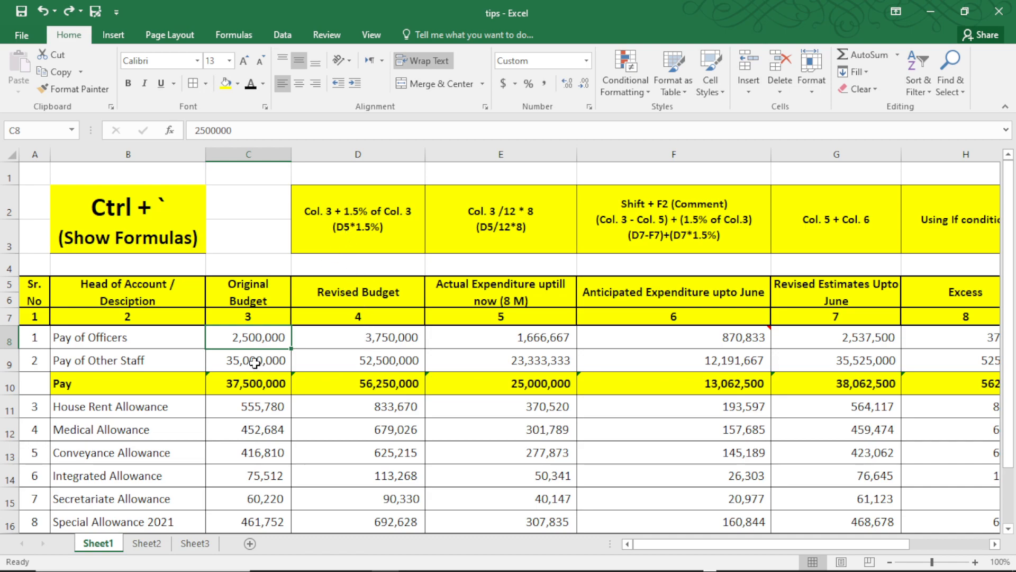
pyautogui.click(365, 353)
pyautogui.click(364, 336)
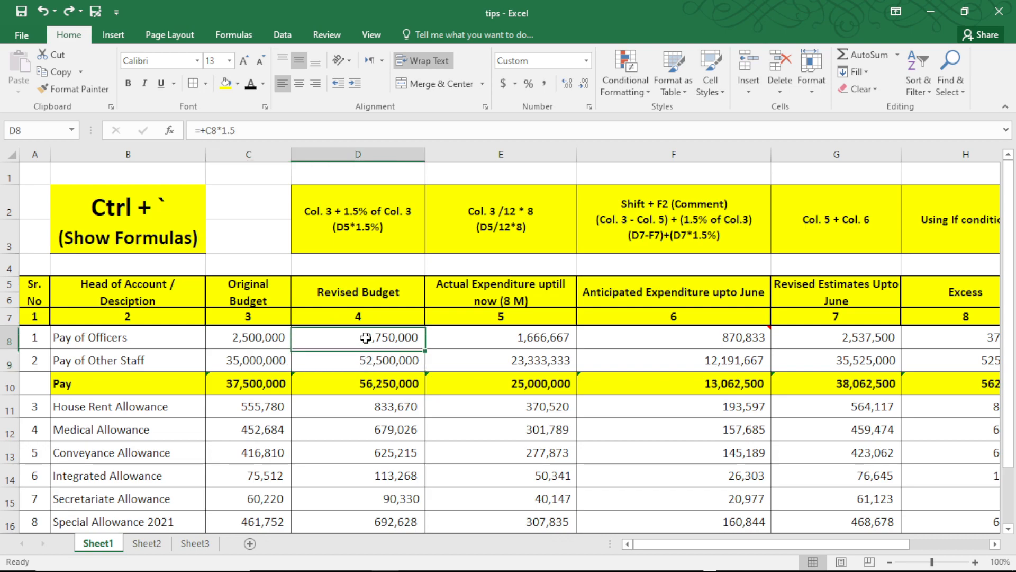
pyautogui.press('F2')
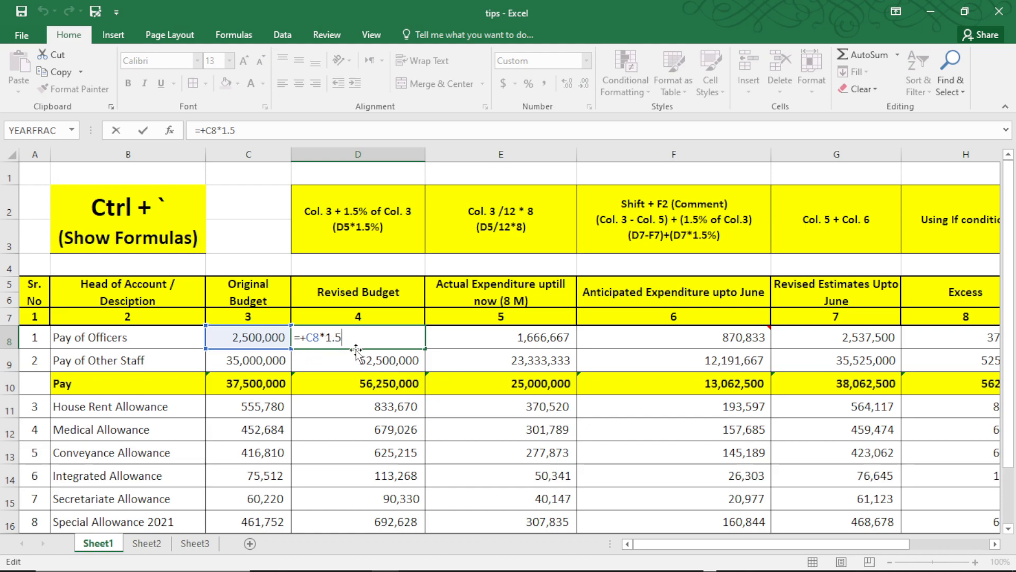
pyautogui.hotkey('ctrl', 'Return')
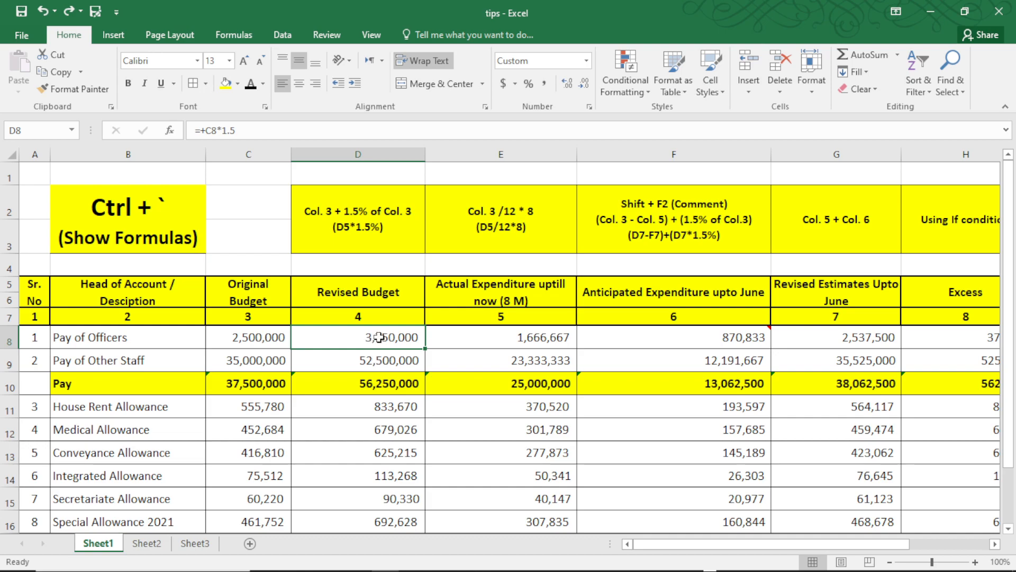
# Check the Revised Budget formulas for Pay of Other Staff, the Pay subtotal and Pay of Officers against the column's formula note.
pyautogui.click(379, 361)
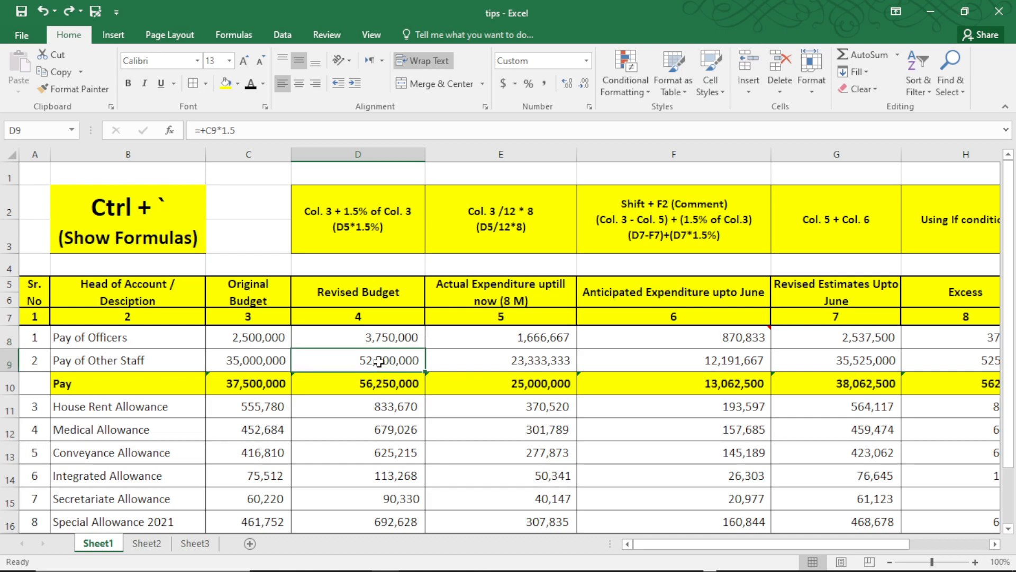
pyautogui.click(366, 385)
pyautogui.hotkey('alt', '=')
pyautogui.hotkey('ctrl', 'Return')
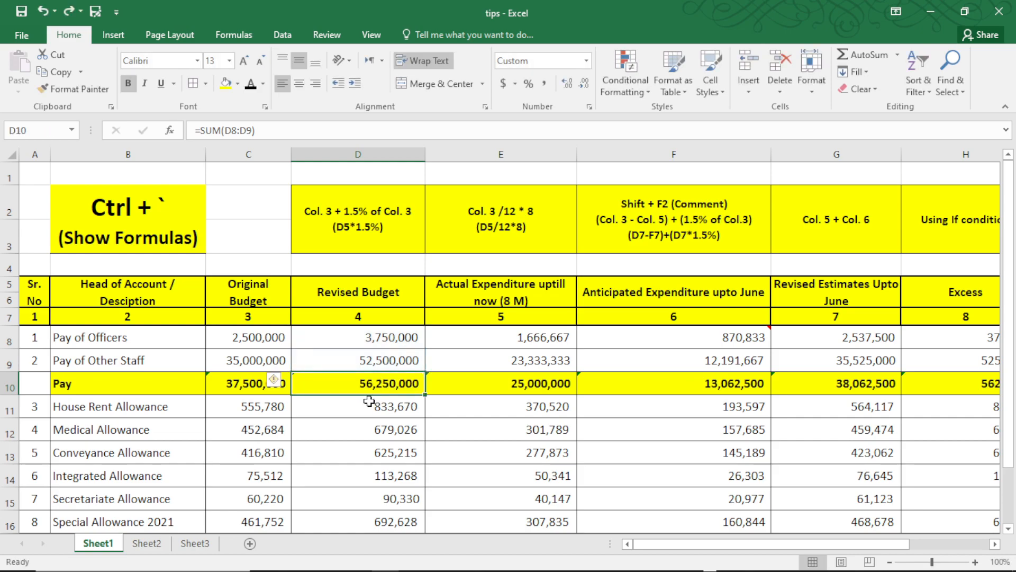
pyautogui.click(332, 226)
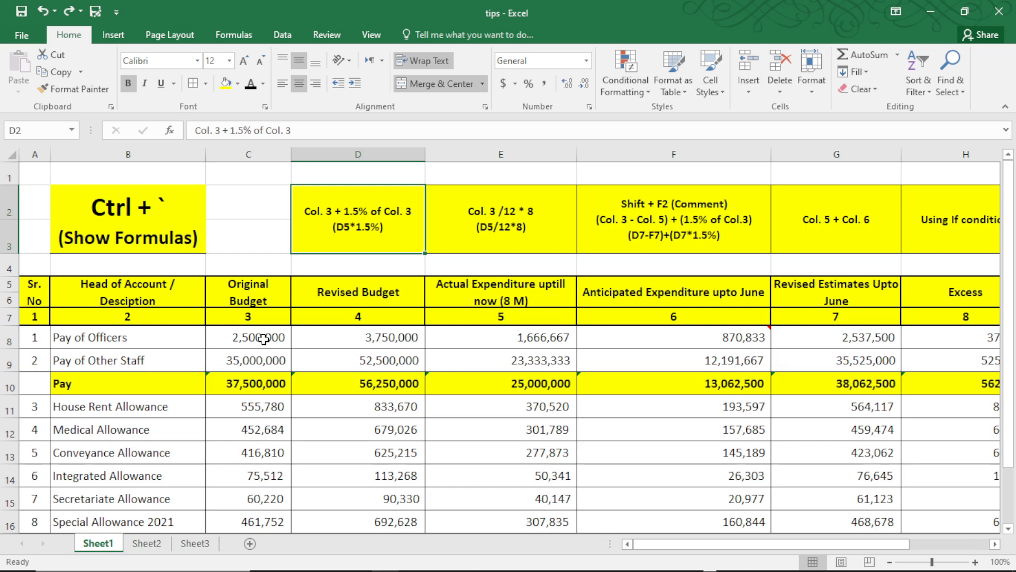
pyautogui.click(360, 340)
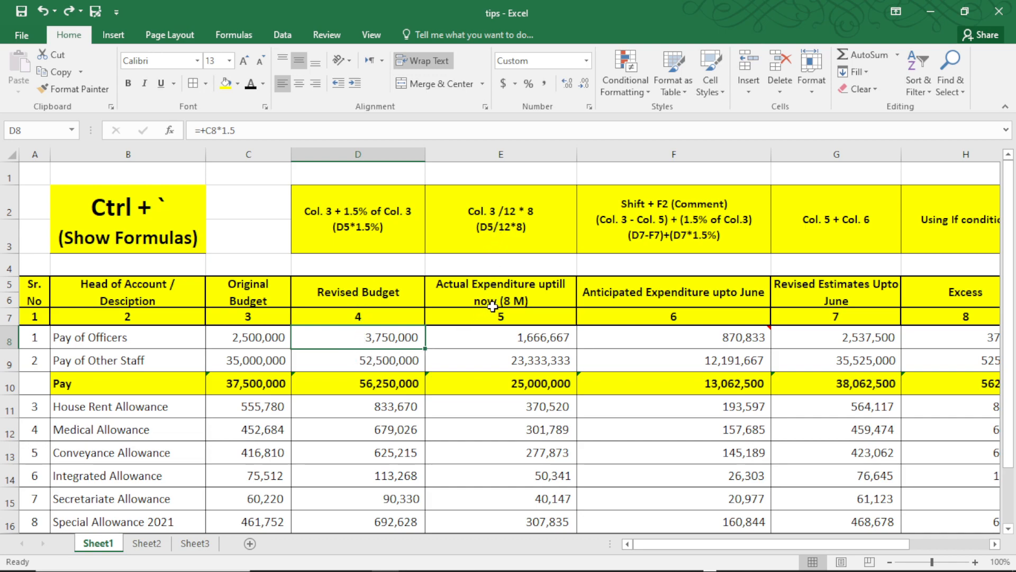
# Examine the Actual Expenditure formula for Pay of Officers, its column heading and the original budget cell it uses.
pyautogui.click(502, 337)
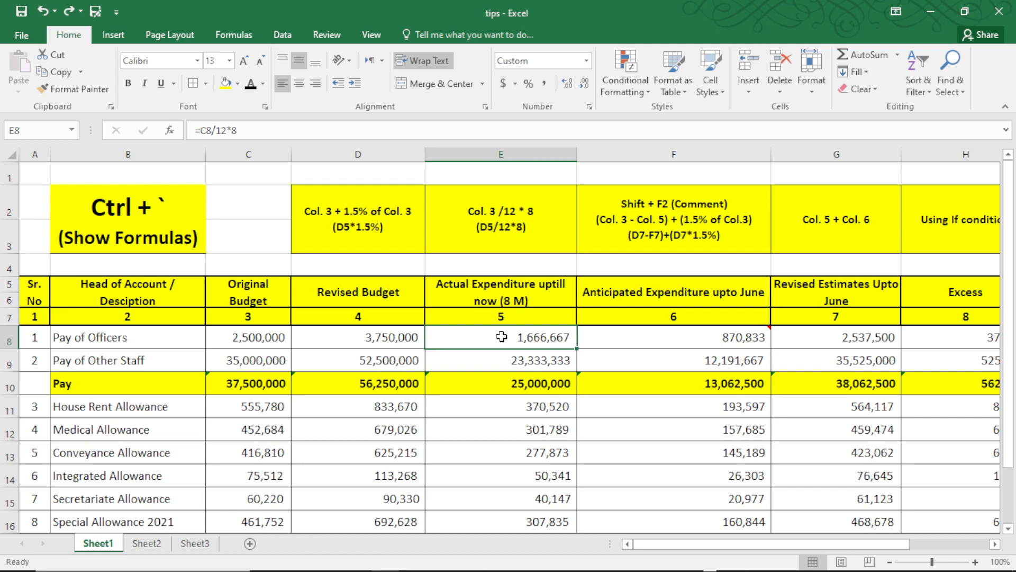
pyautogui.click(497, 291)
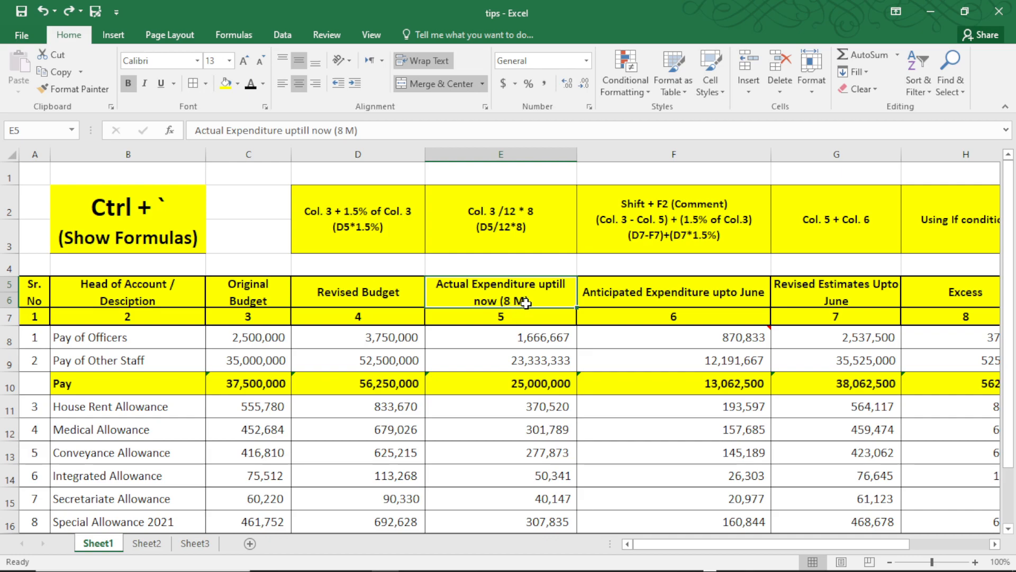
pyautogui.click(494, 340)
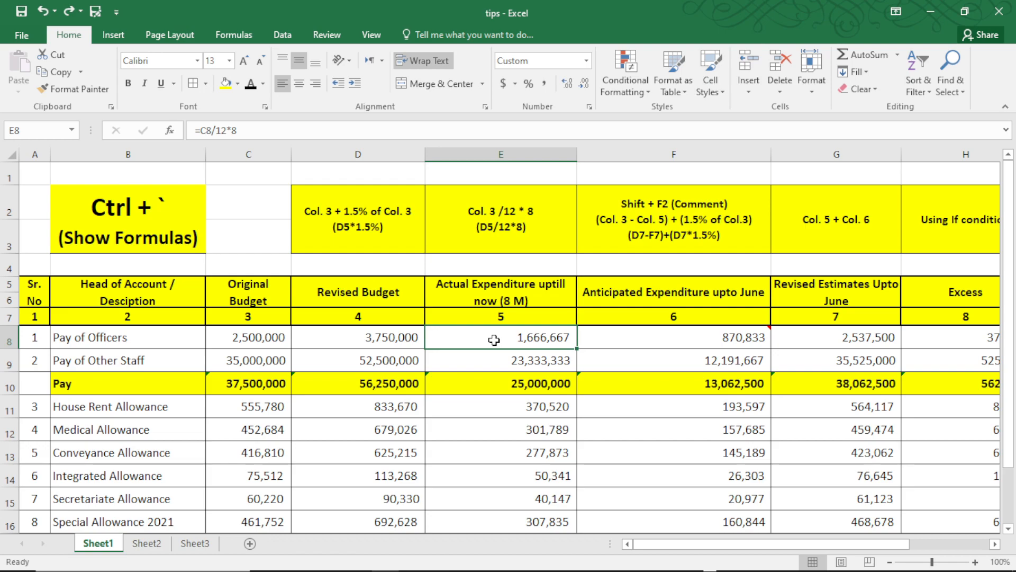
pyautogui.click(253, 342)
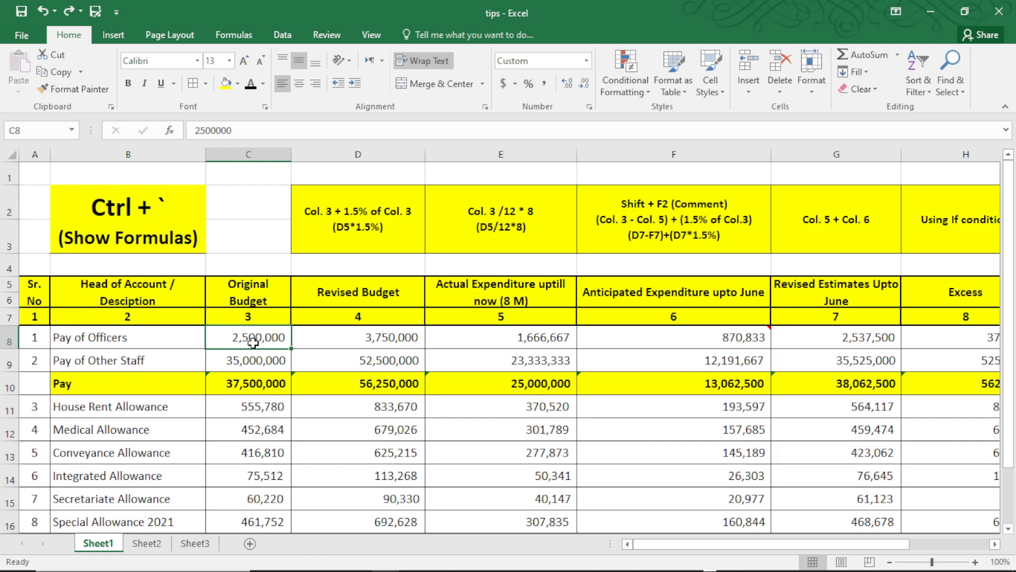
# Trace the Actual Expenditure formula for Pay of Officers to its original budget cell and compare it with the Pay of Other Staff formula.
pyautogui.click(507, 347)
pyautogui.click(254, 340)
pyautogui.click(499, 341)
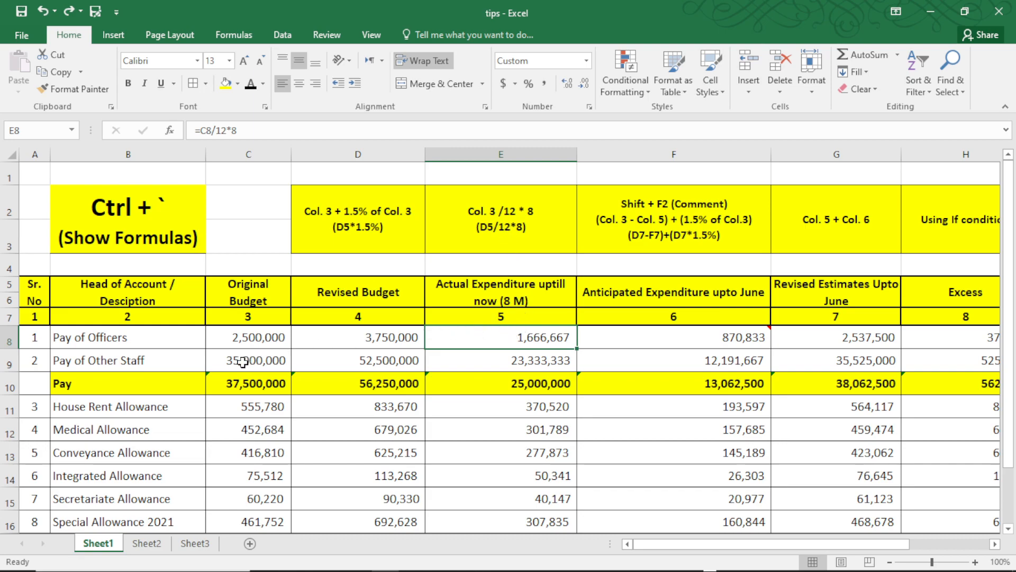
pyautogui.doubleClick(521, 342)
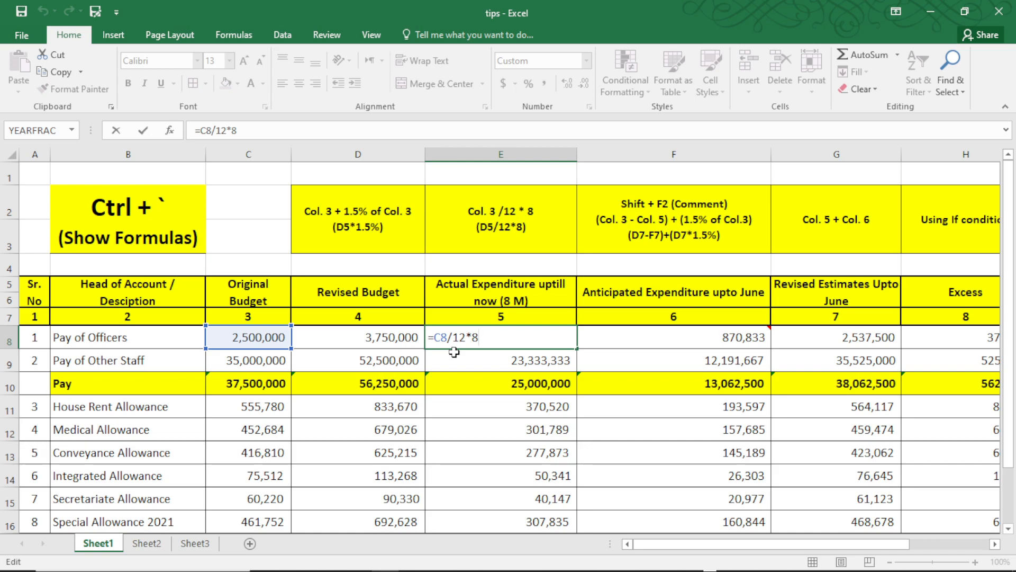
pyautogui.press('Return')
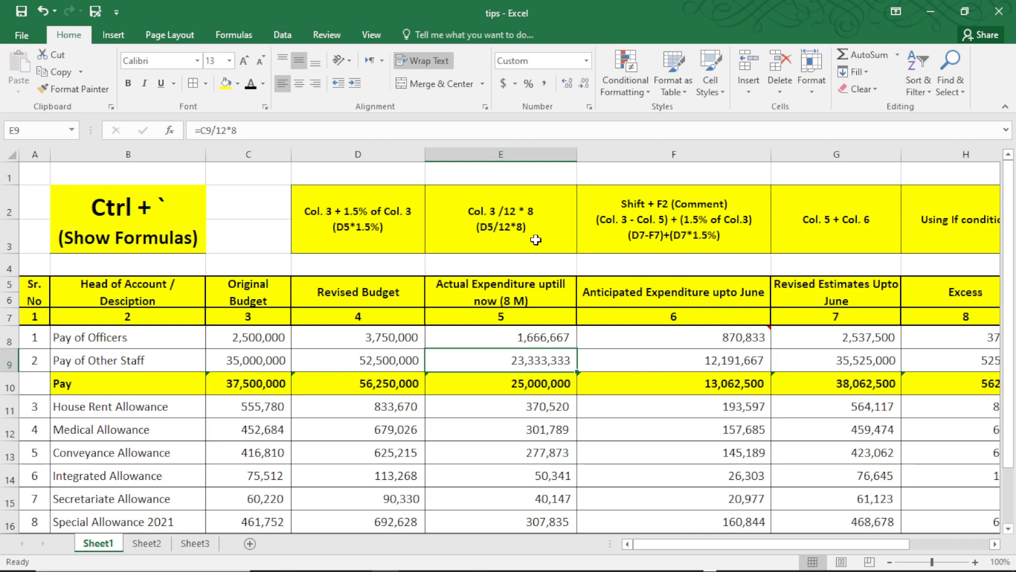
pyautogui.click(481, 333)
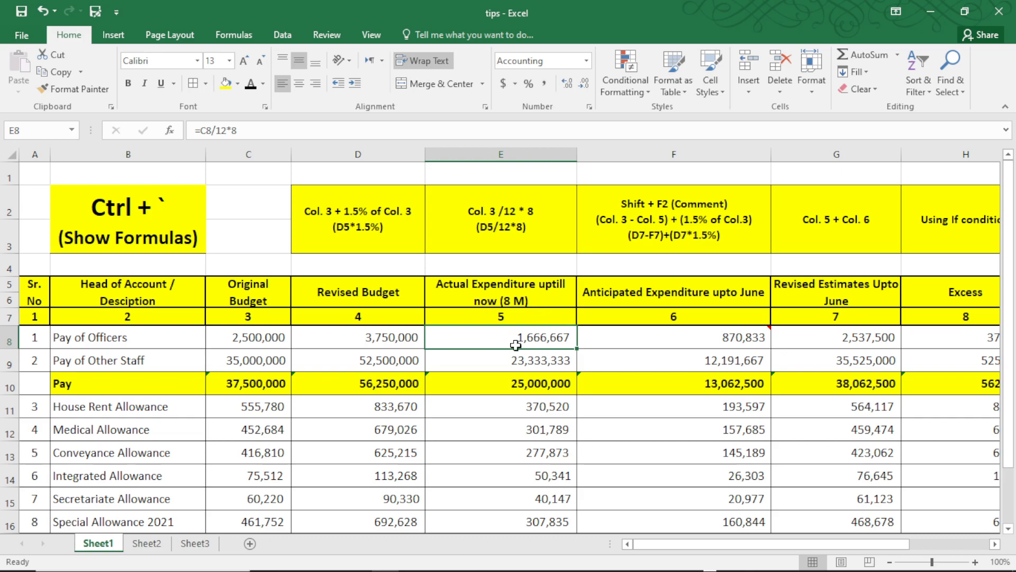
# Check the Actual Expenditure formulas for House Rent, Medical and Conveyance Allowance.
pyautogui.scroll(-1, 517, 349)
pyautogui.click(526, 322)
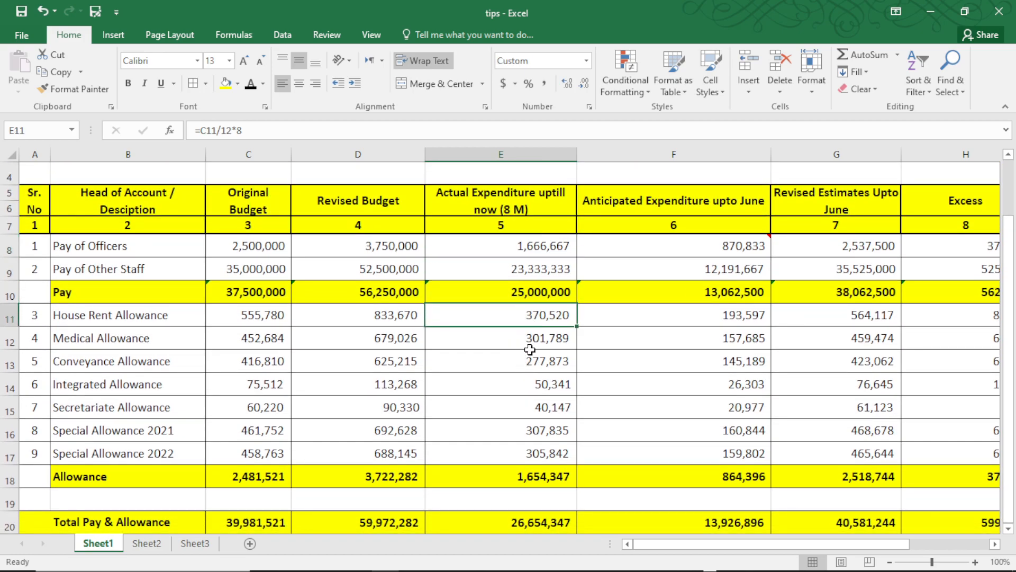
pyautogui.click(524, 344)
pyautogui.click(521, 363)
pyautogui.scroll(-1, 521, 396)
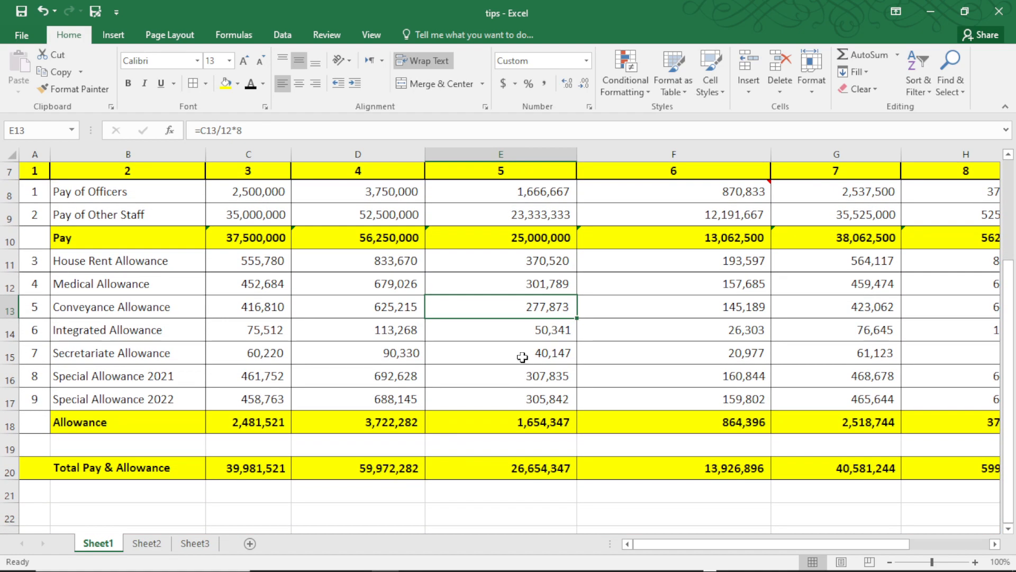
pyautogui.scroll(2, 528, 345)
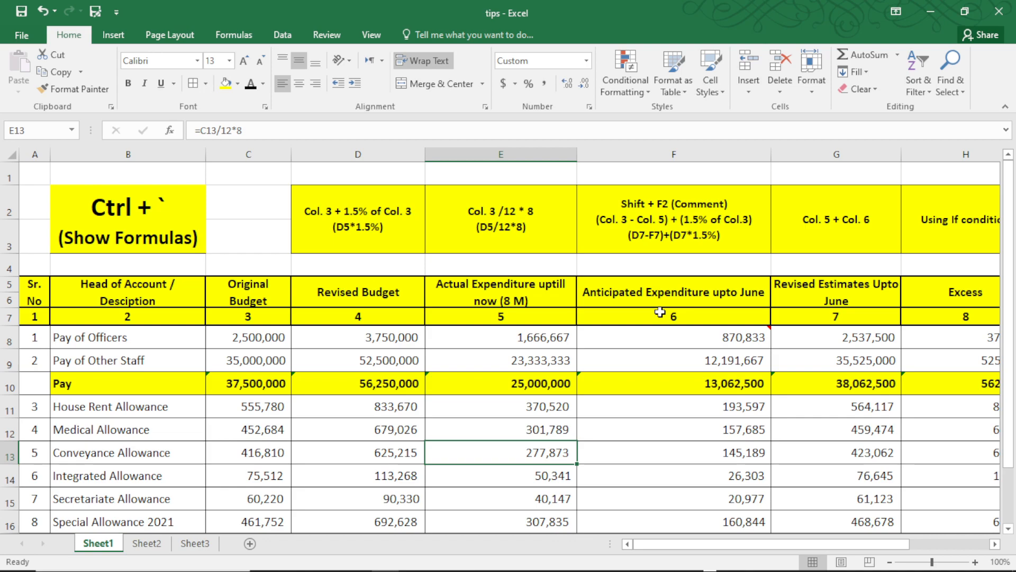
# Examine the Anticipated Expenditure heading and its formulas for Pay of Officers and Pay of Other Staff, tracing the cells they reference.
pyautogui.click(480, 293)
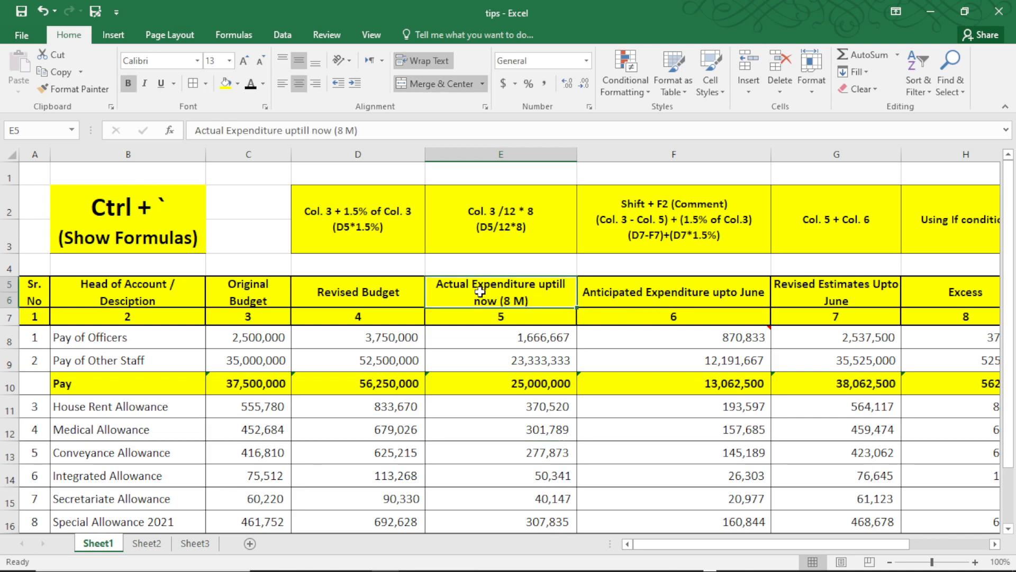
pyautogui.click(633, 295)
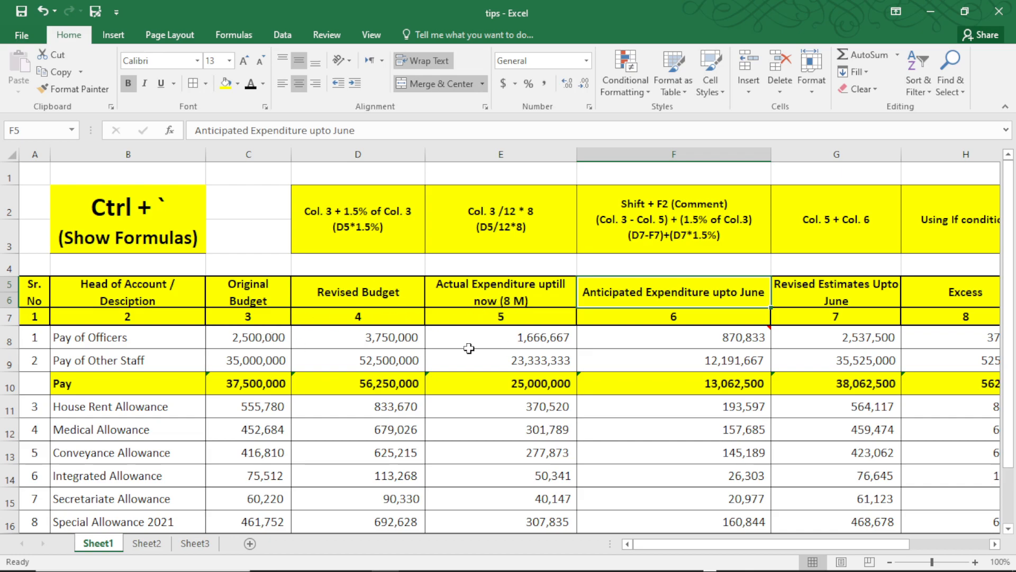
pyautogui.moveTo(662, 341)
pyautogui.click(634, 344)
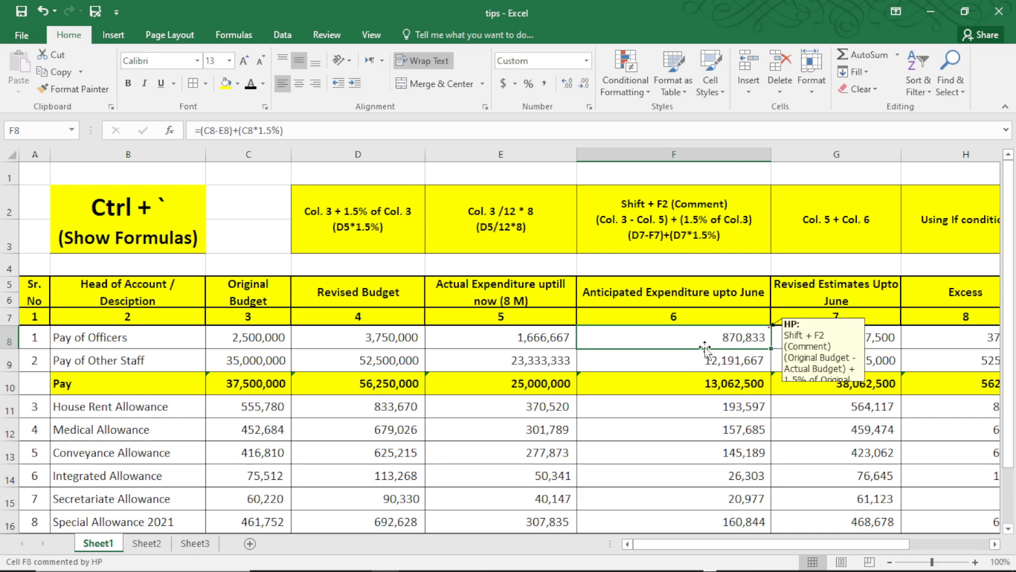
pyautogui.click(687, 359)
pyautogui.doubleClick(687, 358)
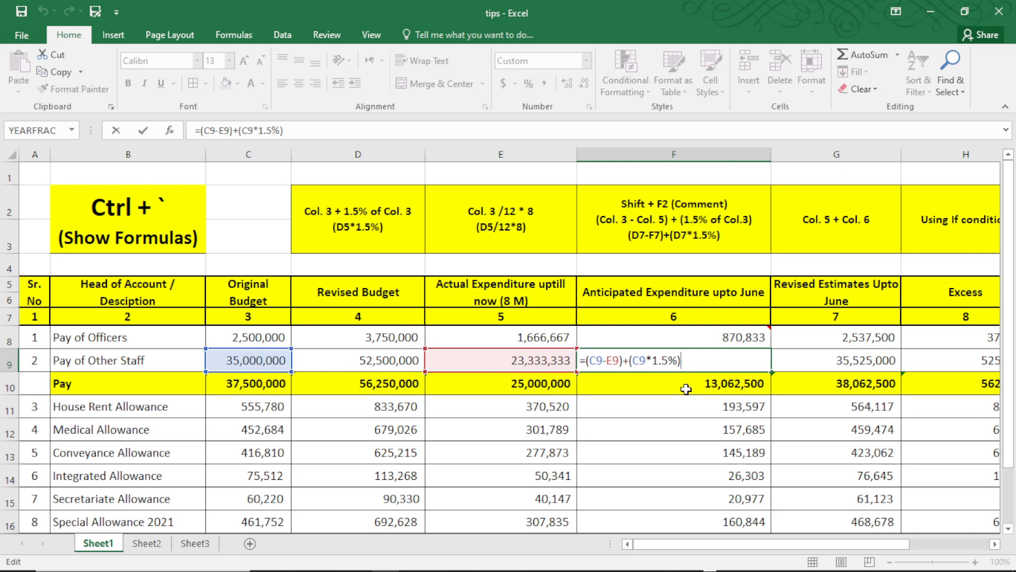
pyautogui.click(671, 399)
pyautogui.click(688, 367)
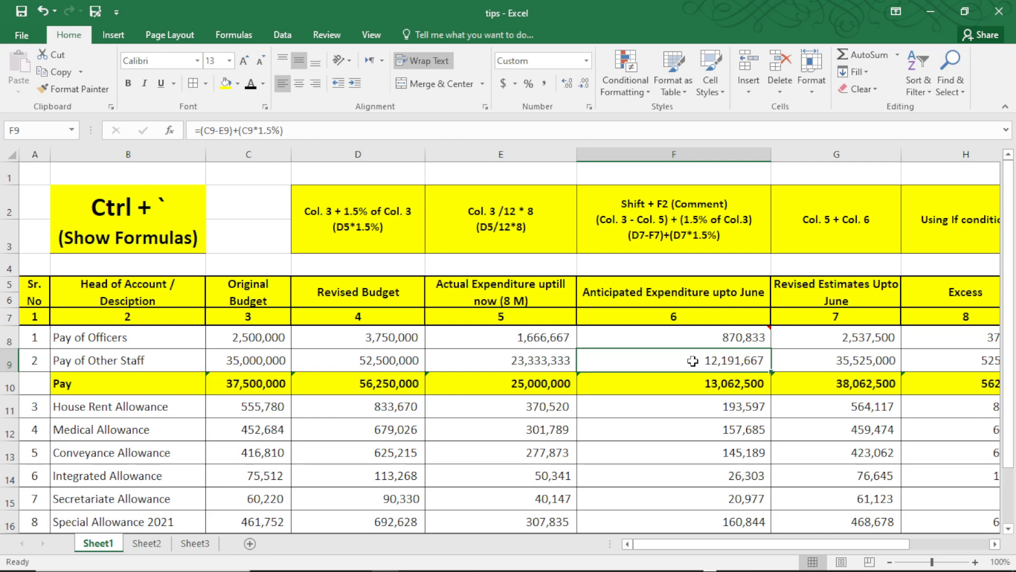
# Examine the Revised Estimates formulas for Pay of Other Staff and Pay of Officers, and dismiss the desktop notification.
pyautogui.press('Right')
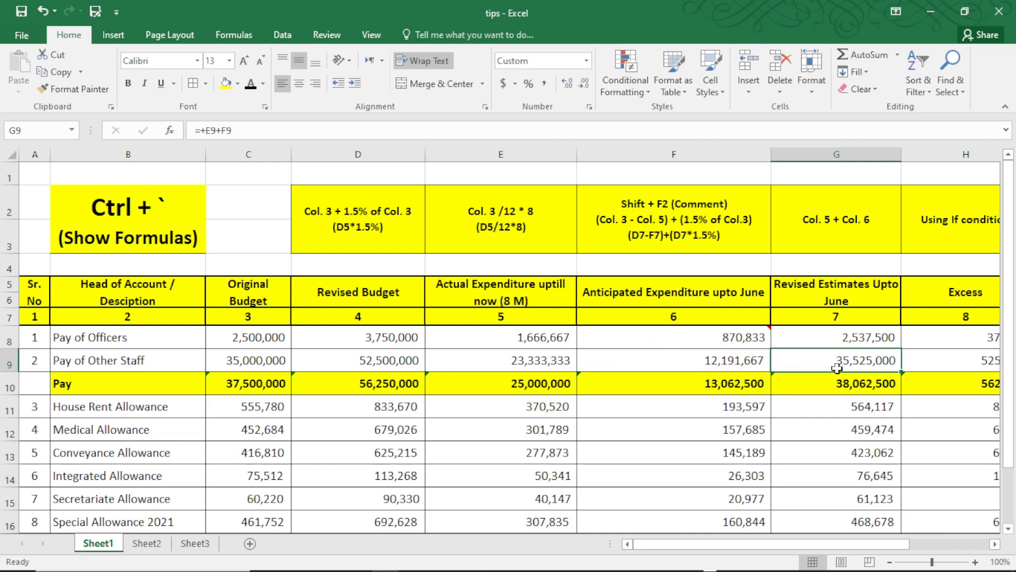
pyautogui.doubleClick(846, 339)
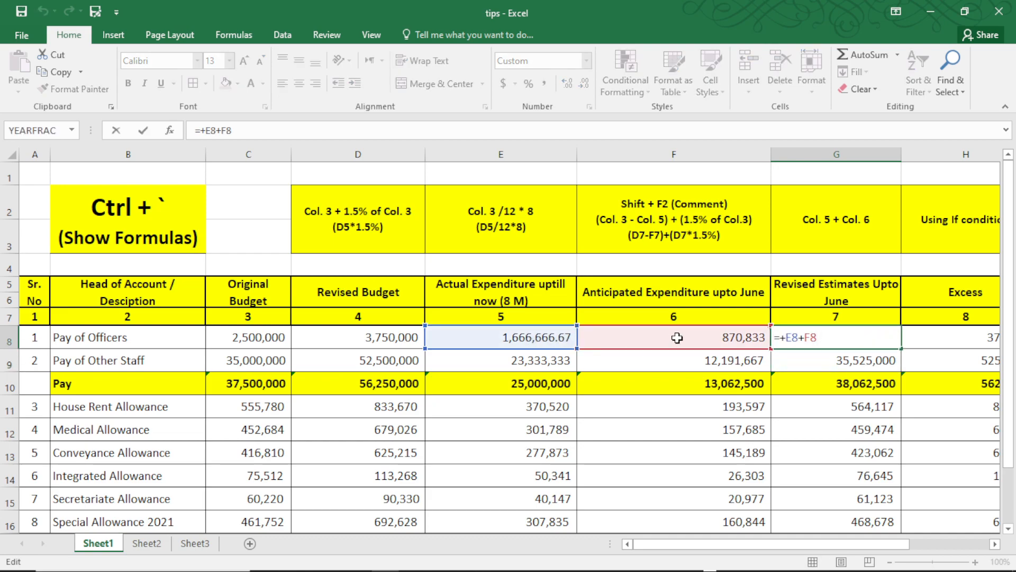
pyautogui.press('Escape')
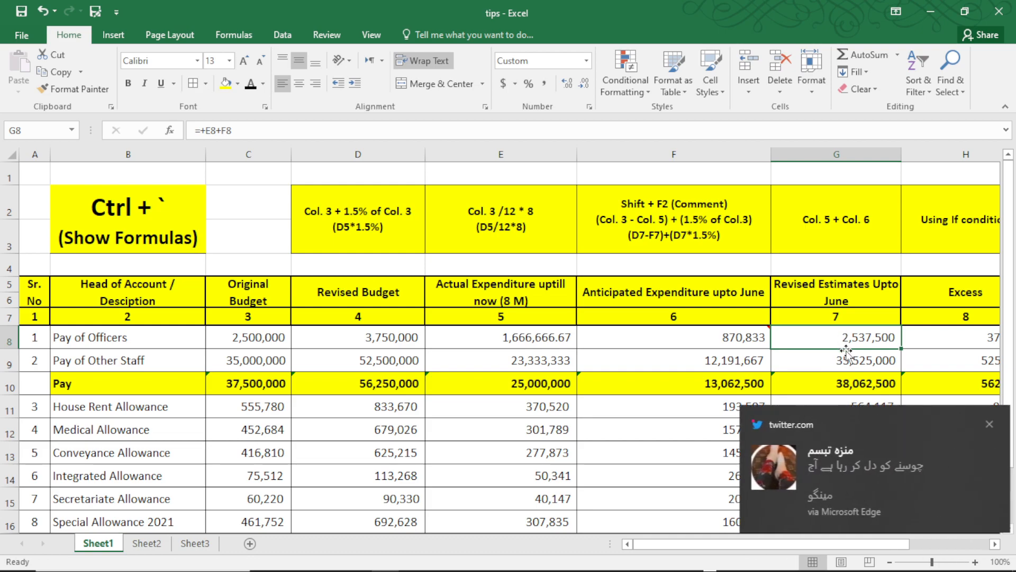
pyautogui.click(983, 424)
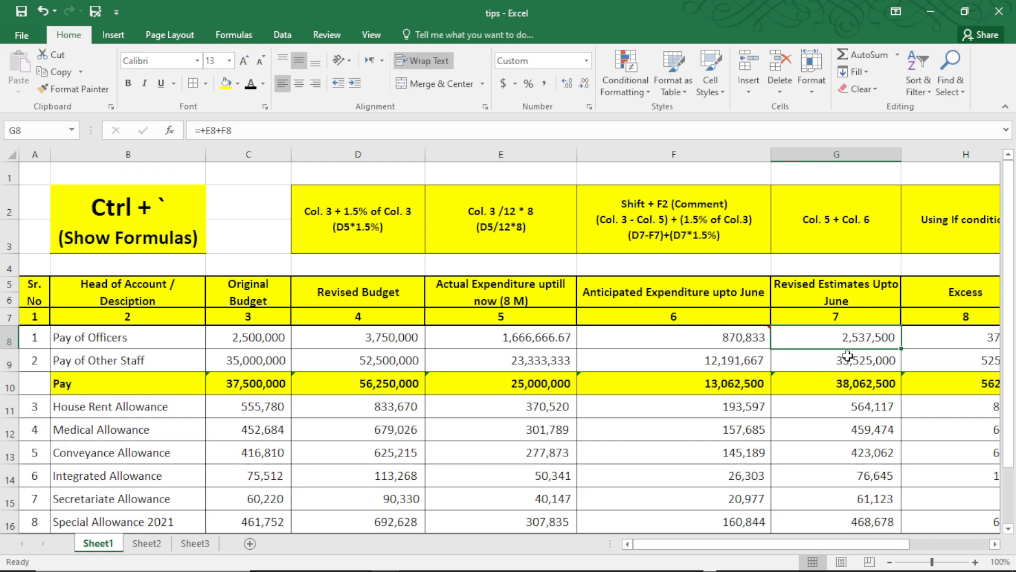
# View the Surrenders and Excess formulas for Pay of Officers.
pyautogui.press('Right')
pyautogui.press('Right')
pyautogui.press('Right')
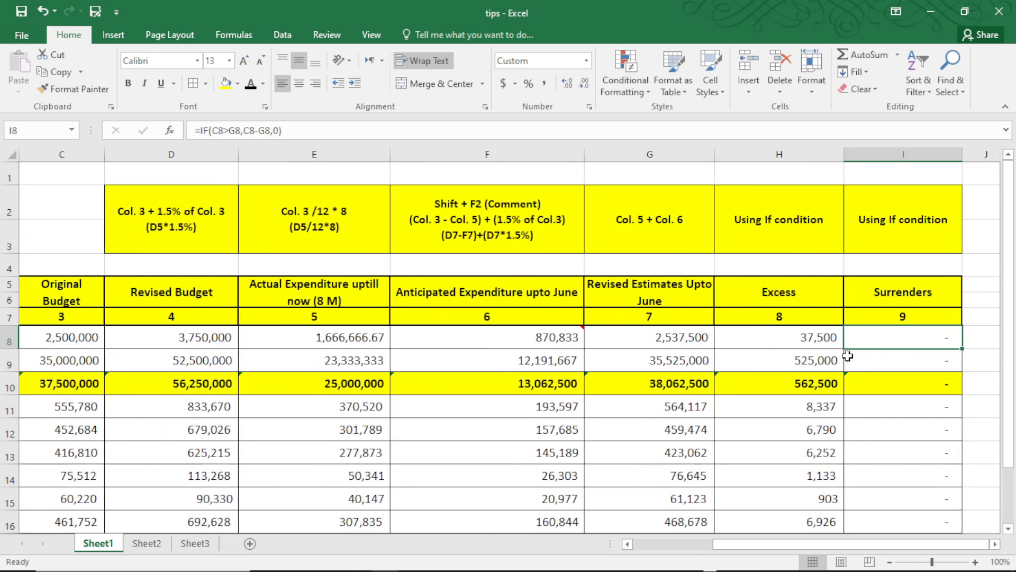
pyautogui.press('Left')
pyautogui.press('Left')
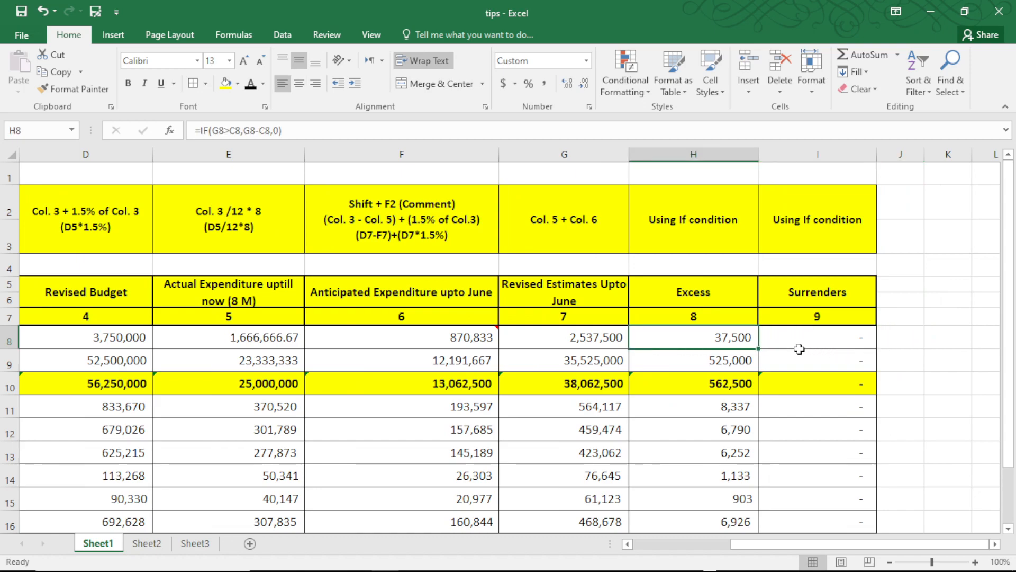
# Review the Excess and Surrenders column headings and return to the Excess cell for Pay of Officers.
pyautogui.click(689, 292)
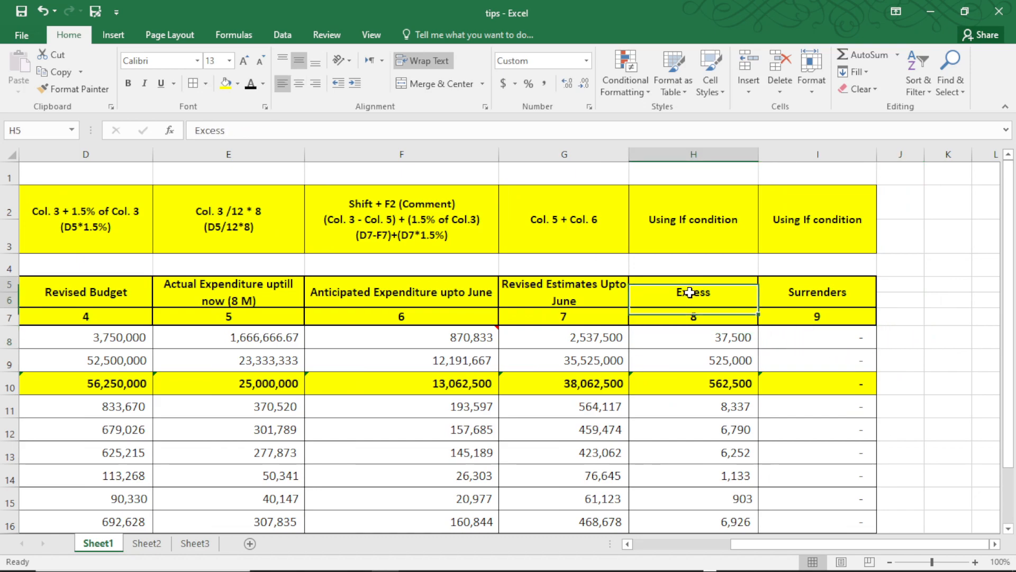
pyautogui.click(815, 291)
pyautogui.click(677, 291)
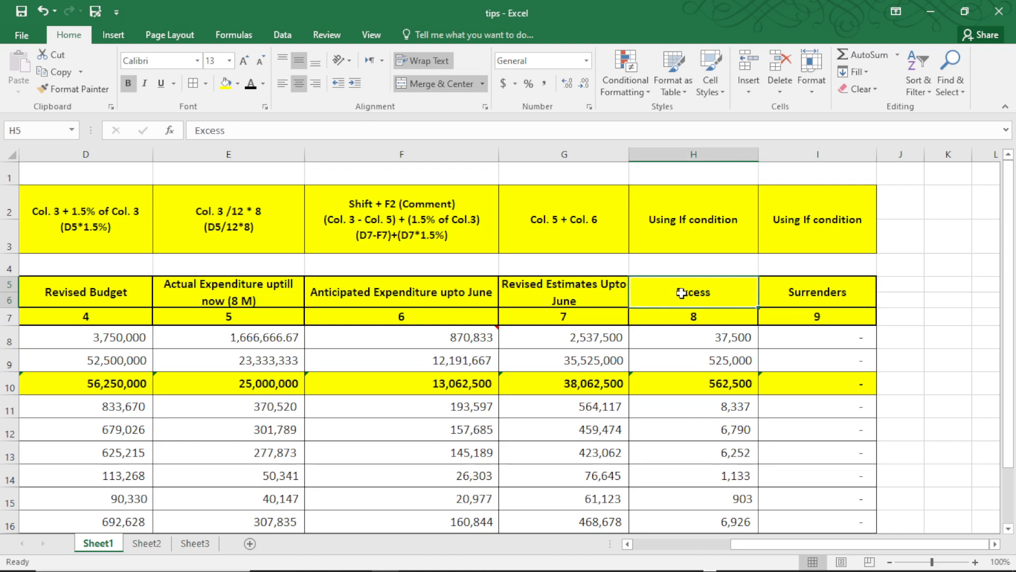
pyautogui.click(842, 296)
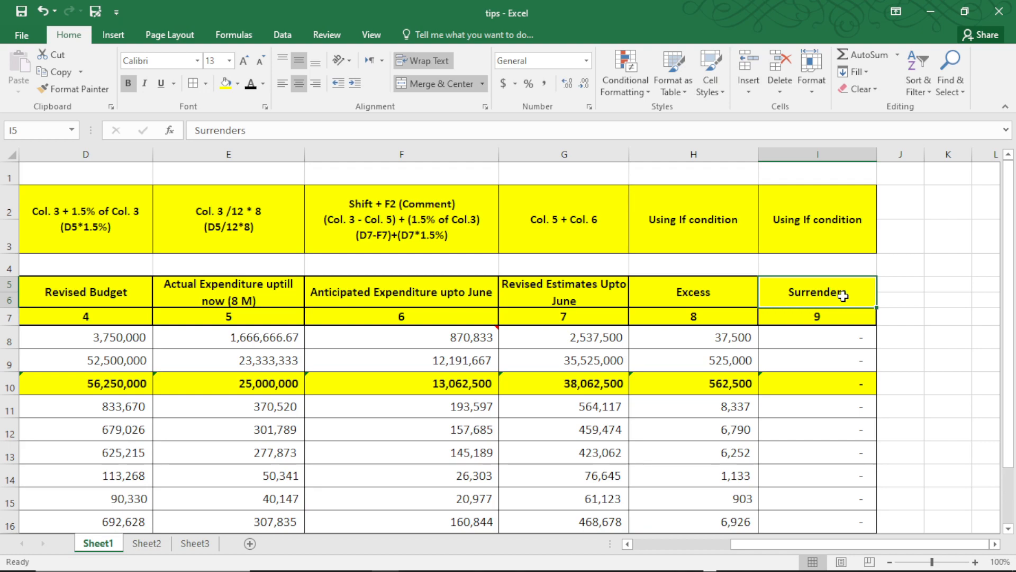
pyautogui.press('Down')
pyautogui.press('Down')
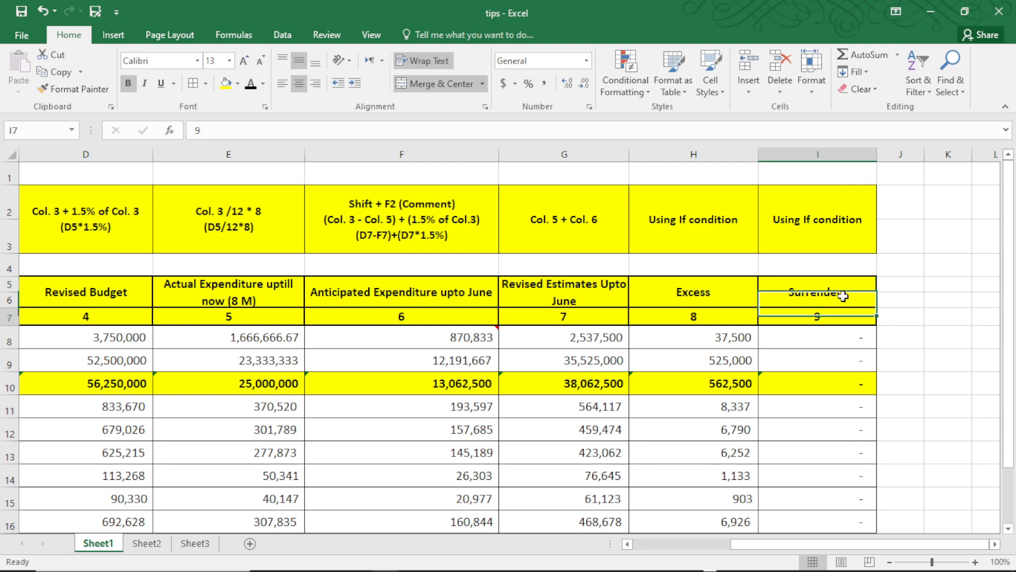
pyautogui.press('Left')
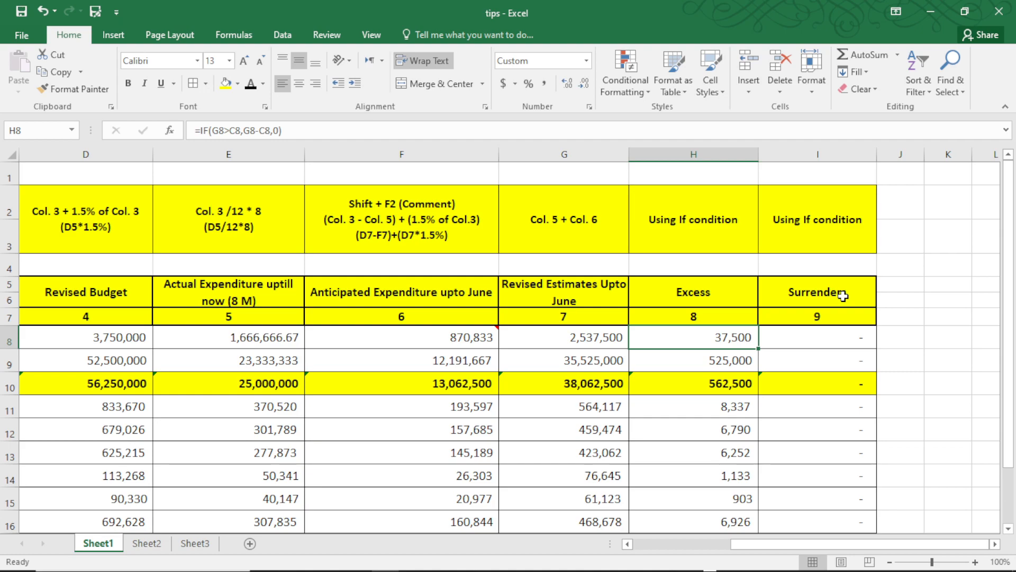
pyautogui.press('XF86MonBrightnessDown')
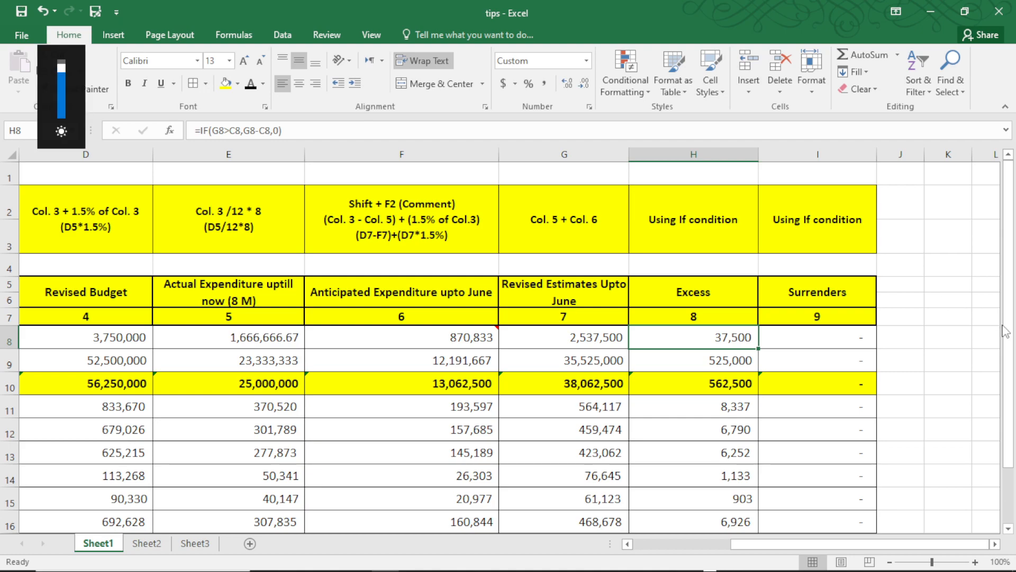
# Walk through the Excess IF formula for Pay of Officers from its value-if-true argument back to its logical test.
pyautogui.doubleClick(715, 338)
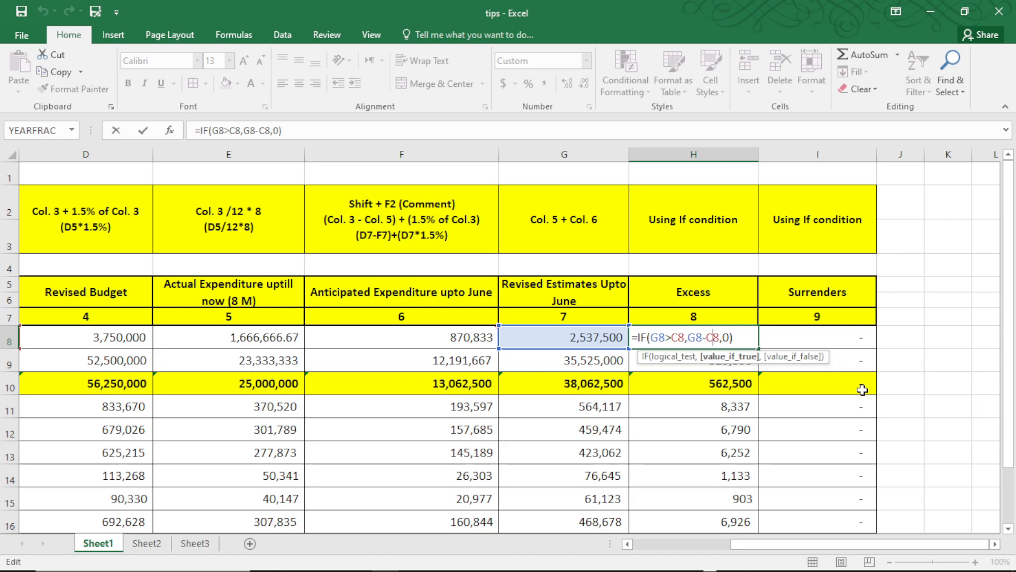
pyautogui.press('Left')
pyautogui.press('Left')
pyautogui.press('Left')
pyautogui.press('Left')
pyautogui.press('Left')
pyautogui.press('Left')
pyautogui.press('Left')
pyautogui.press('Left')
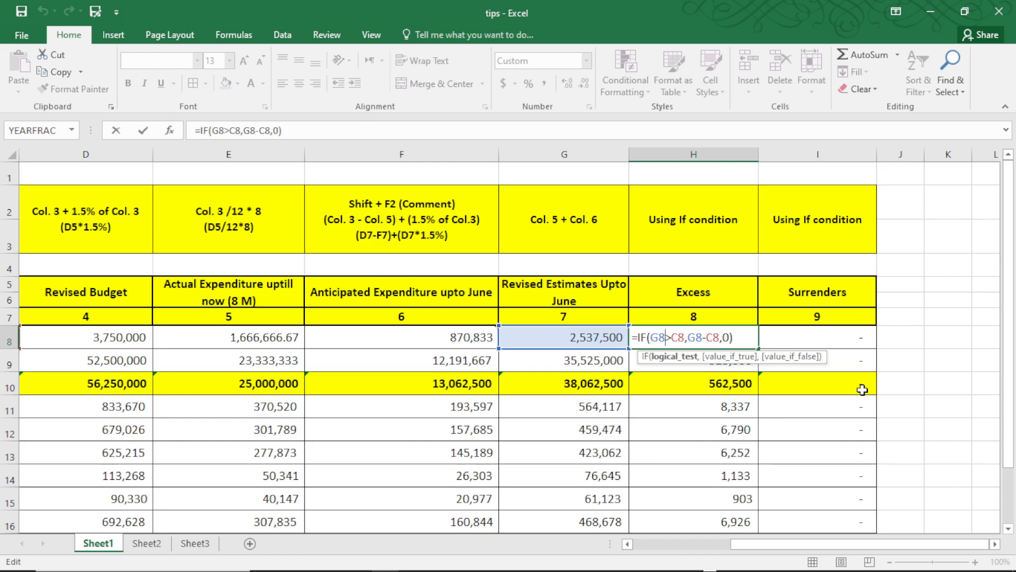
pyautogui.hotkey('ctrl', 'Return')
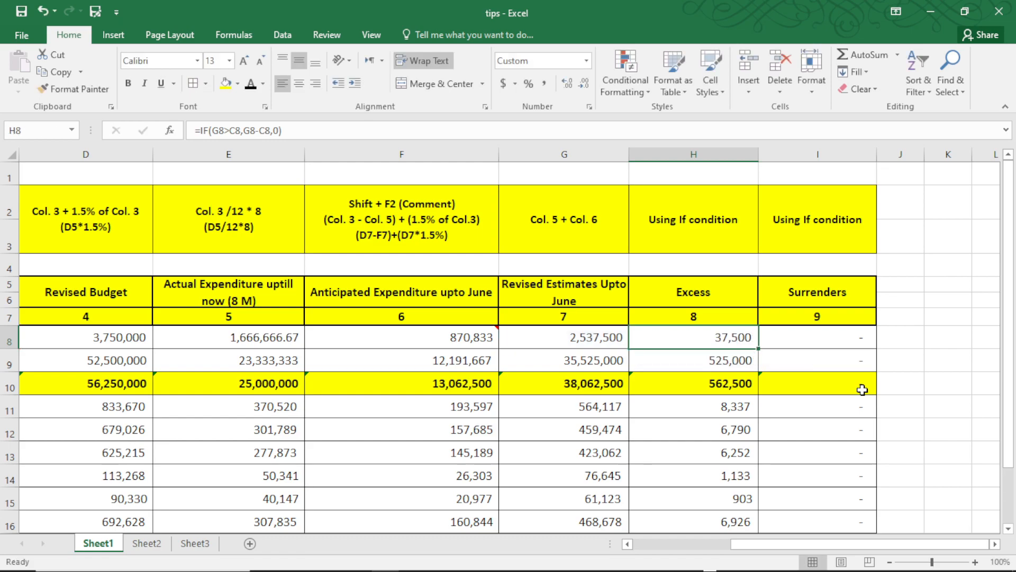
# Compare the Original Budget and Revised Estimates cells for Pay of Officers, selecting the two together.
pyautogui.press('Left')
pyautogui.press('Left')
pyautogui.press('Left')
pyautogui.press('Left')
pyautogui.press('Left')
pyautogui.press('Left')
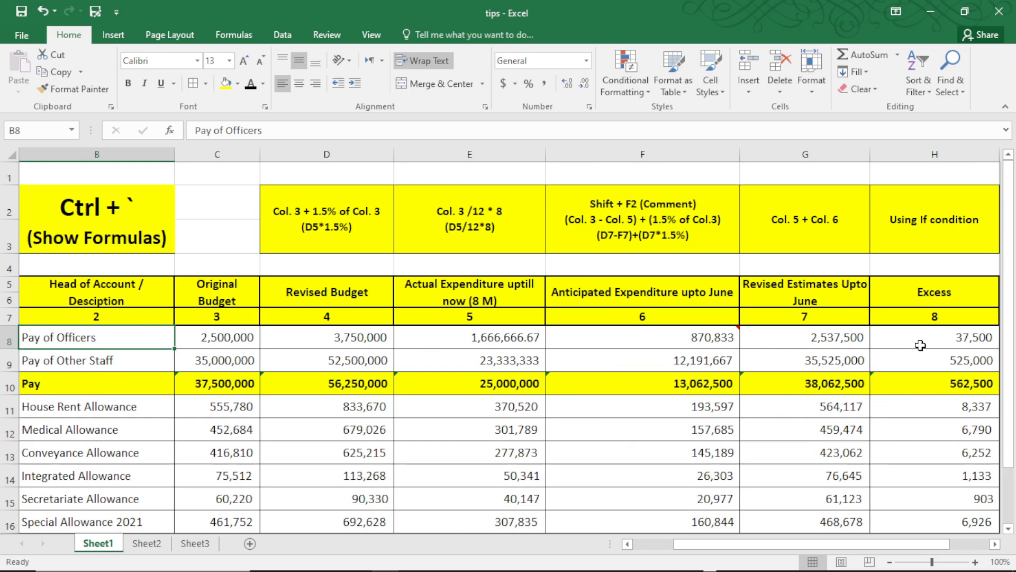
pyautogui.click(206, 335)
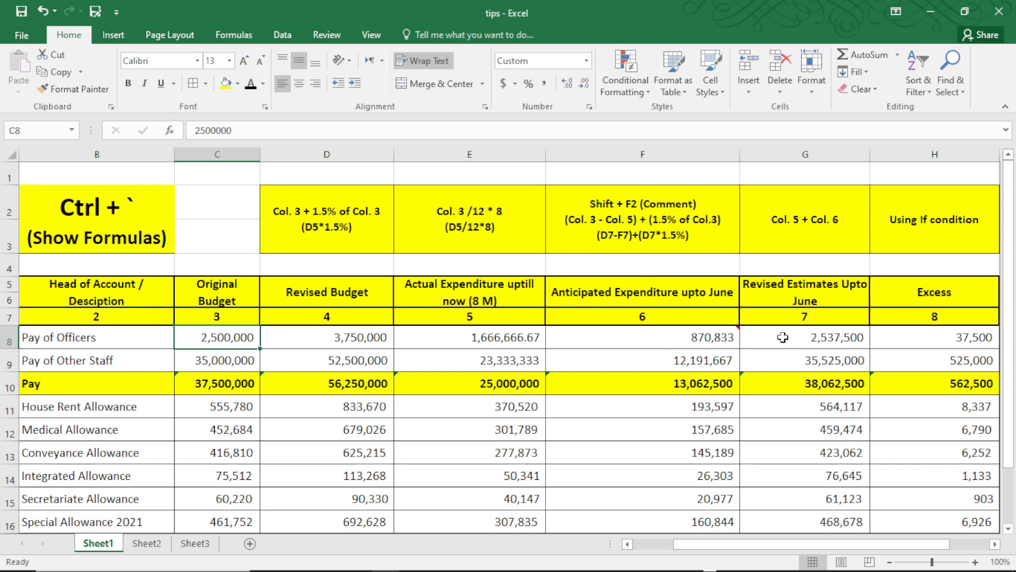
pyautogui.click(805, 335)
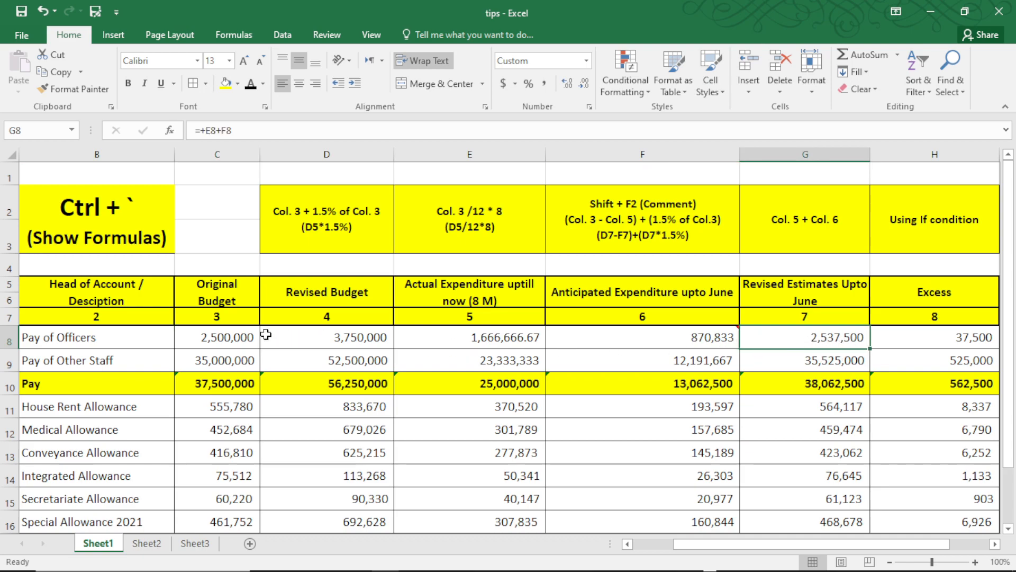
pyautogui.click(221, 335)
pyautogui.keyDown('ctrl'); pyautogui.click(795, 342); pyautogui.keyUp('ctrl')
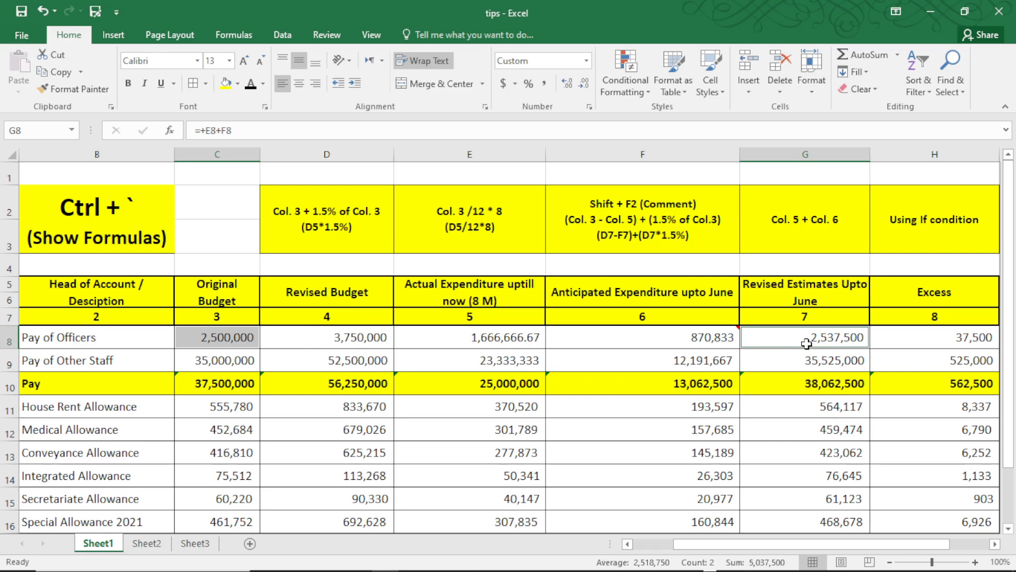
# Trace the Excess IF formula's logical test for Pay of Officers to its referenced Original Budget and Revised Estimates cells.
pyautogui.click(935, 337)
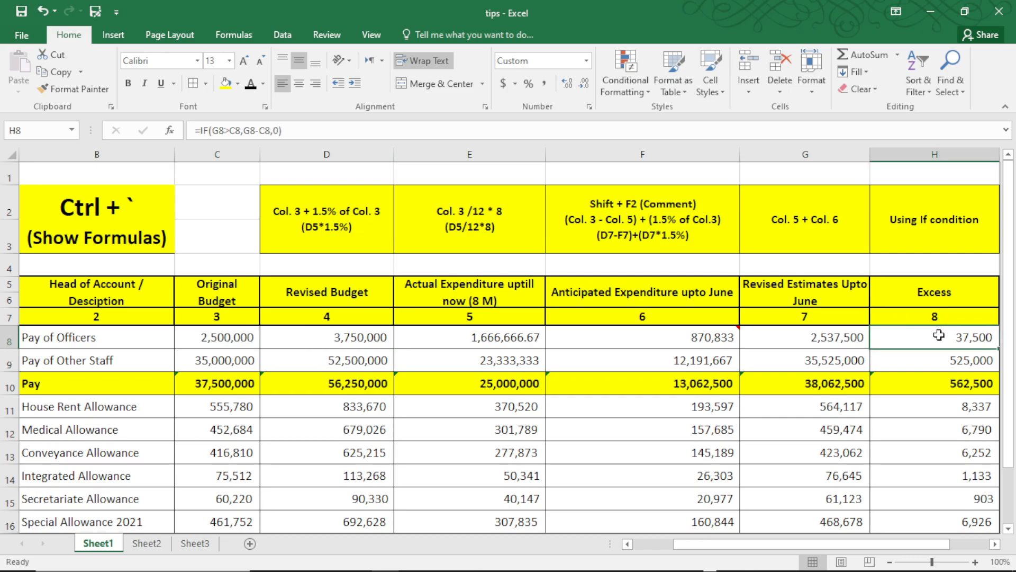
pyautogui.doubleClick(935, 337)
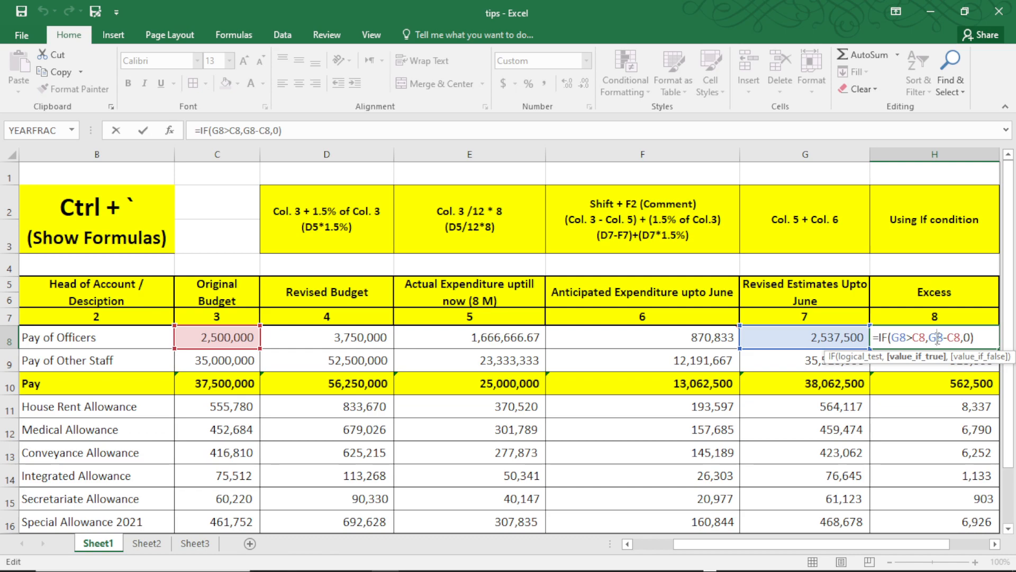
pyautogui.press('Left')
pyautogui.press('Left')
pyautogui.press('Left')
pyautogui.press('Left')
pyautogui.press('Left')
pyautogui.press('Left')
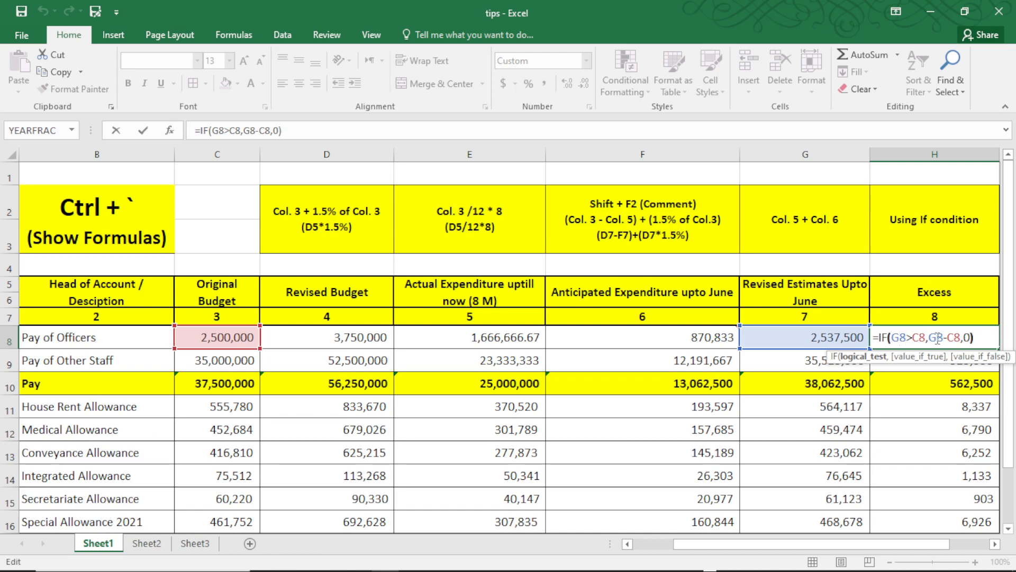
pyautogui.press('Right')
pyautogui.press('Return')
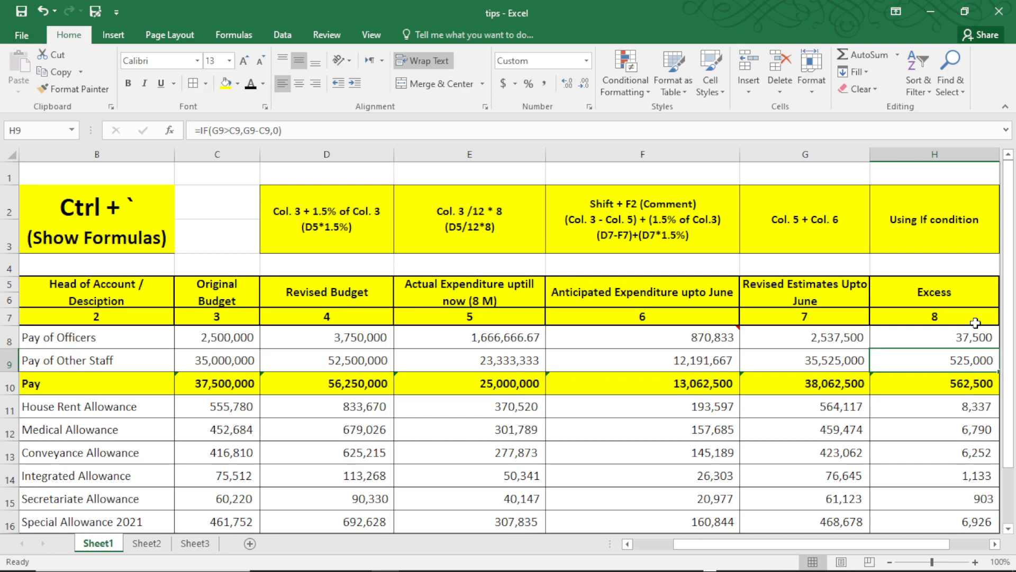
# Examine the Surrenders IF formula for Pay of Officers and dismiss the message notification covering the sheet.
pyautogui.click(976, 326)
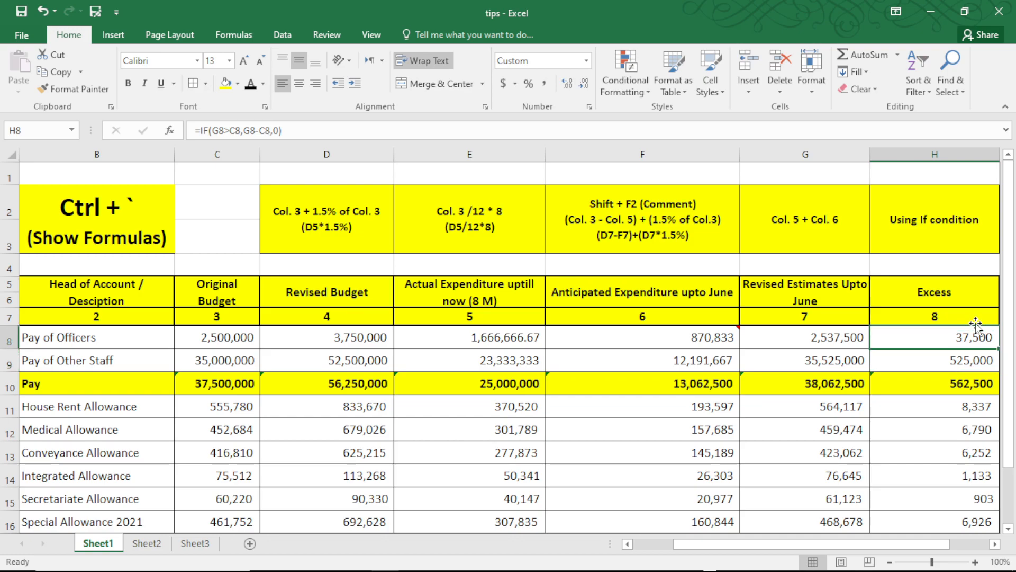
pyautogui.press('Right')
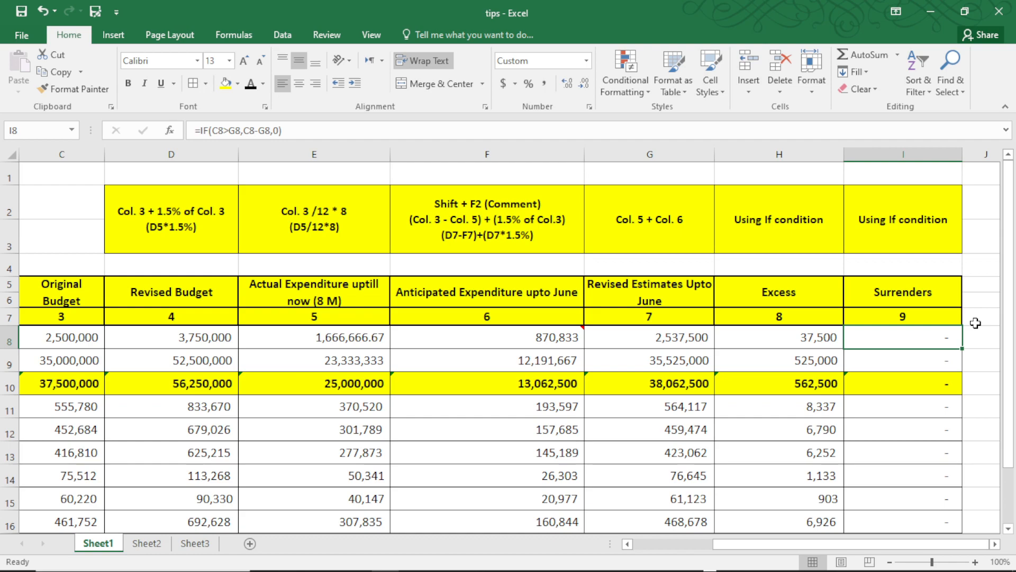
pyautogui.doubleClick(900, 341)
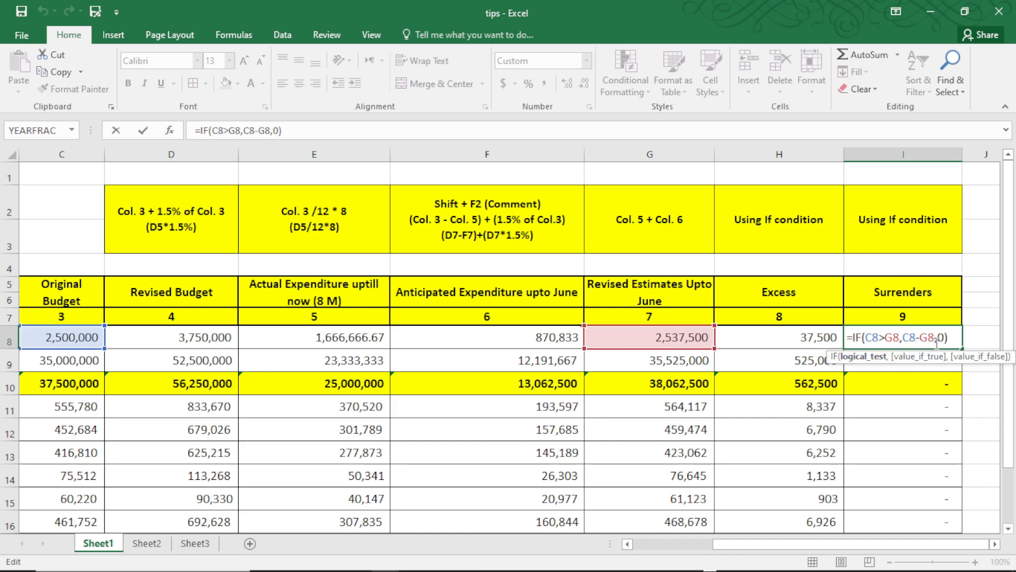
pyautogui.press('Return')
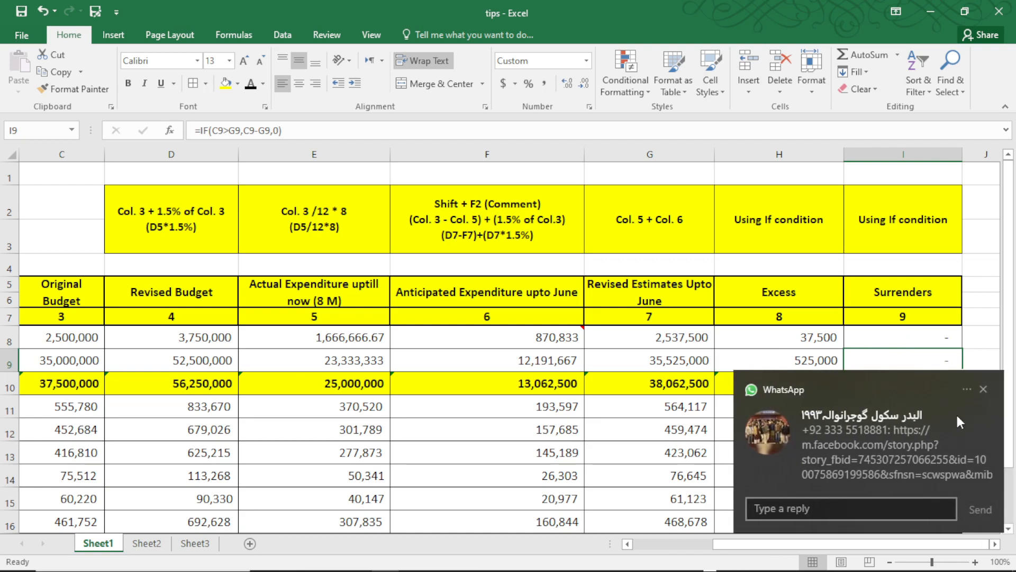
pyautogui.click(983, 389)
pyautogui.click(908, 340)
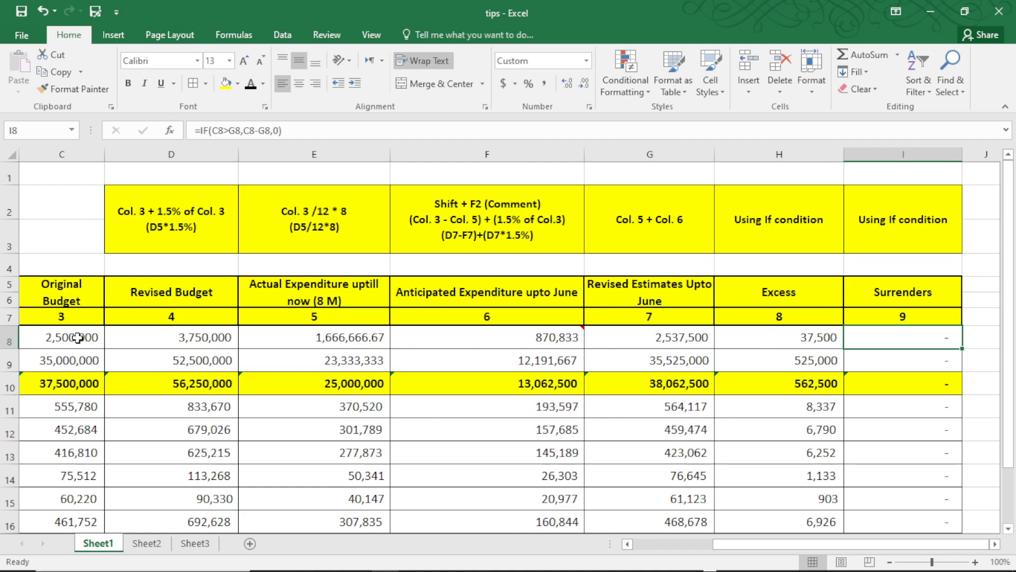
# Test an Anticipated Expenditure of 45000 for Pay of Officers and undo the entry.
pyautogui.click(667, 343)
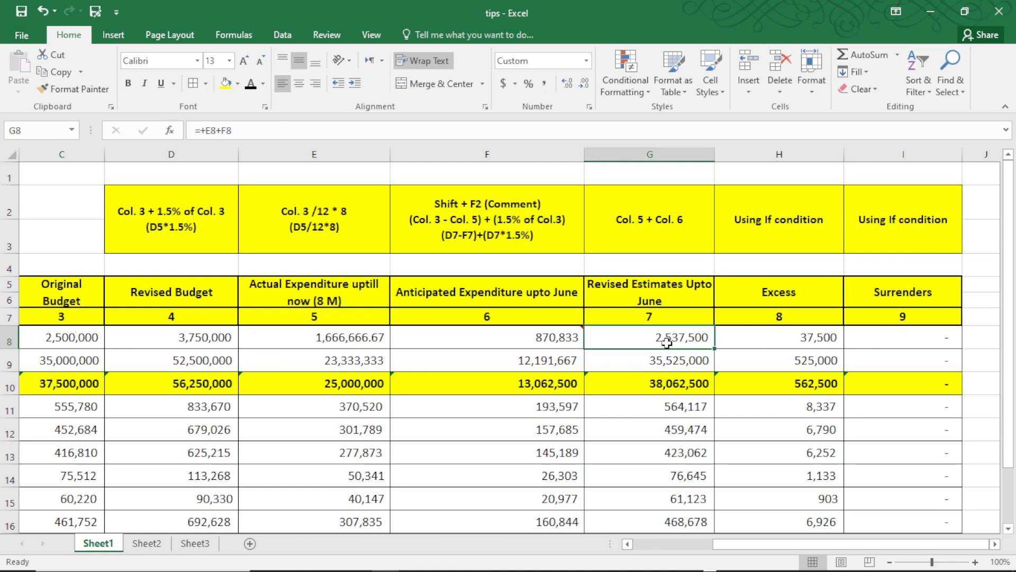
pyautogui.click(537, 341)
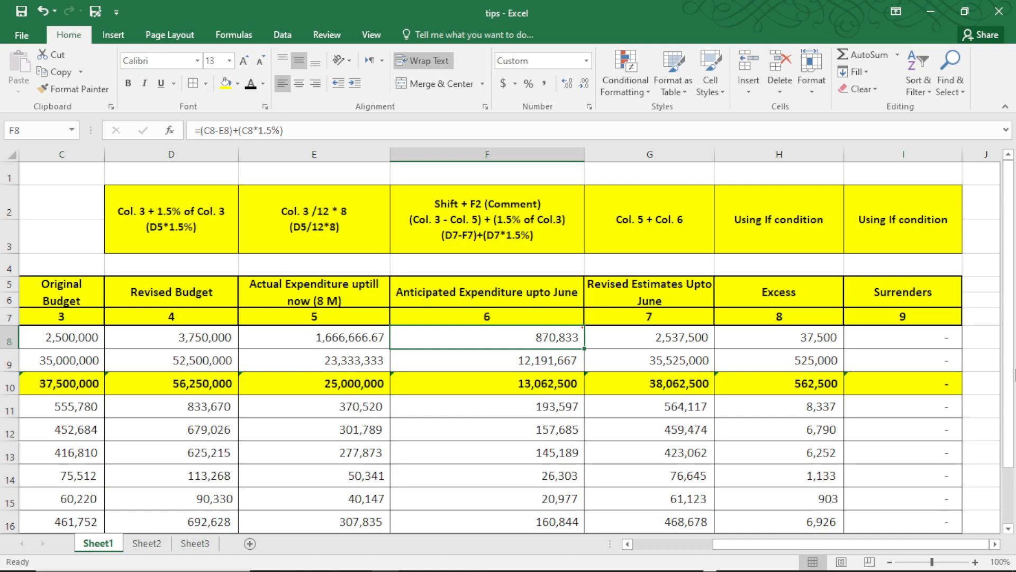
pyautogui.write('45000')
pyautogui.press('Return')
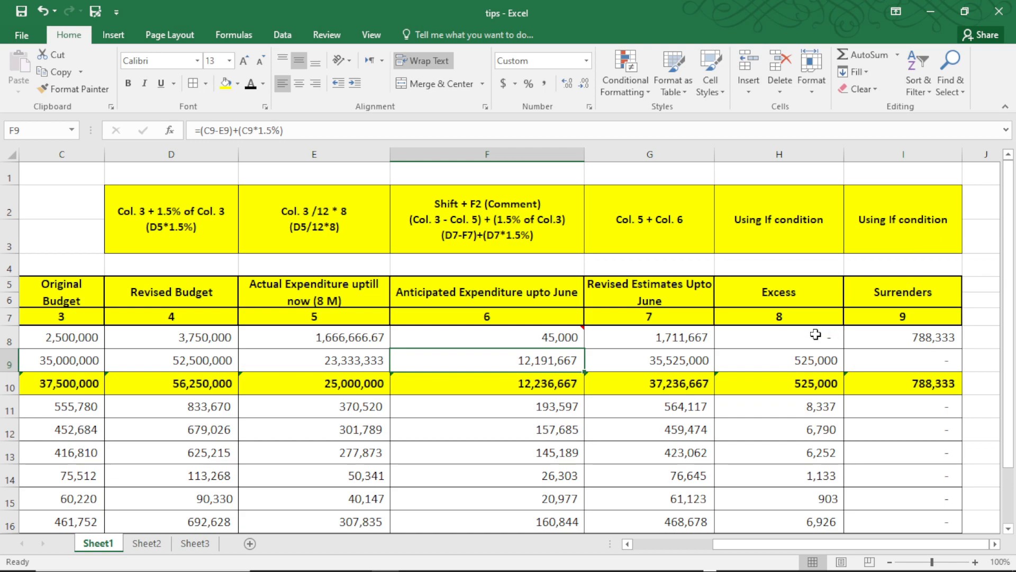
pyautogui.hotkey('ctrl', 'z')
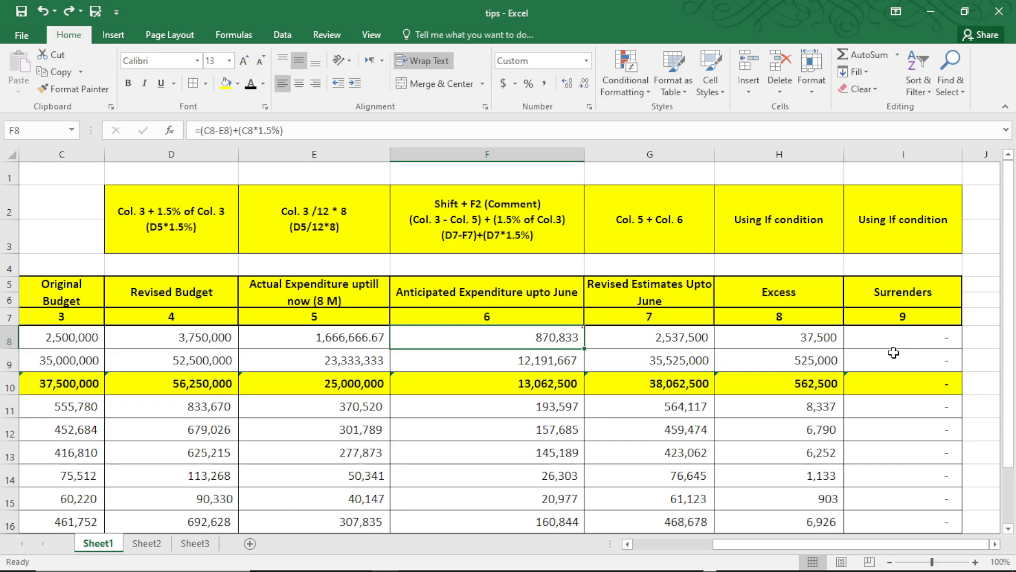
# Look over the subtotal and grand total rows in the Excess and Surrenders columns, returning to the start of the sheet.
pyautogui.scroll(-2, 893, 353)
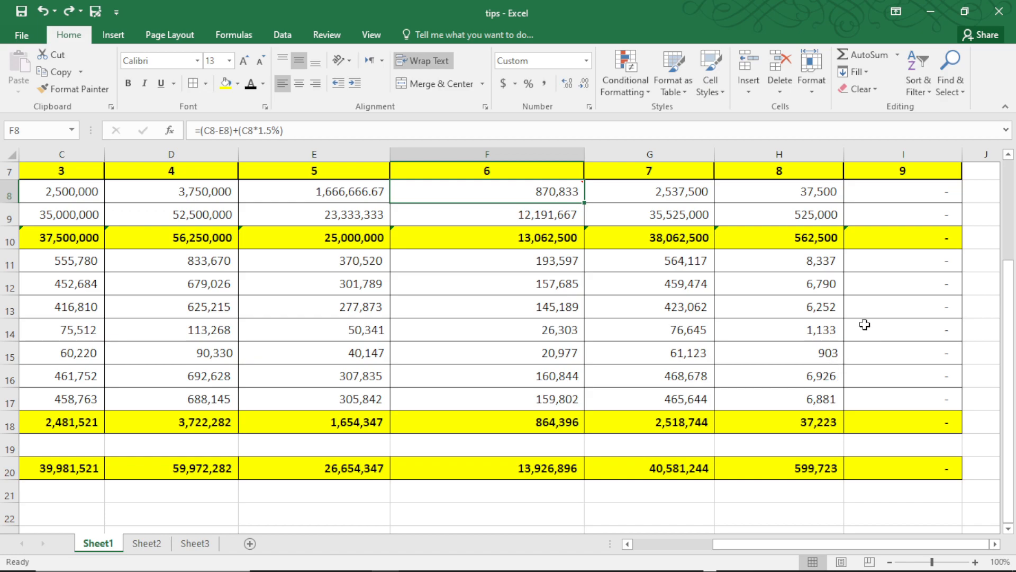
pyautogui.scroll(1, 881, 286)
pyautogui.scroll(-2, 817, 381)
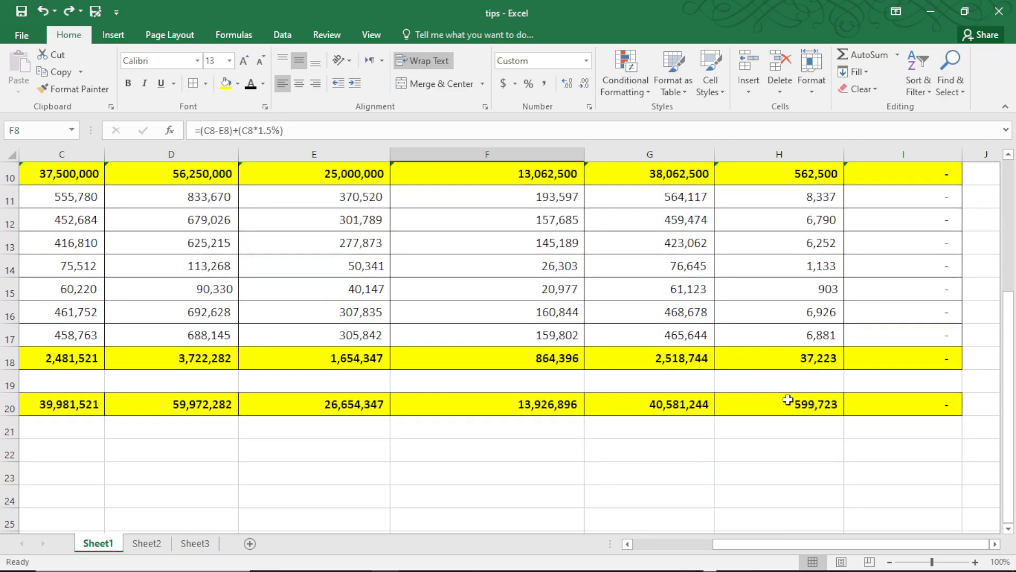
pyautogui.moveTo(716, 551); pyautogui.dragTo(577, 545)
pyautogui.scroll(1, 395, 453)
pyautogui.scroll(3, 251, 423)
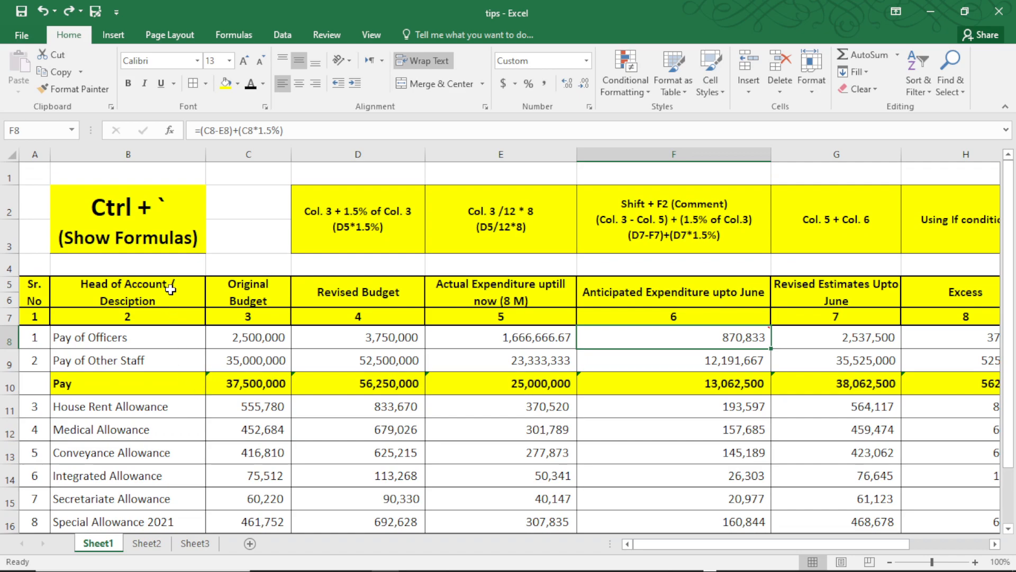
# Show all formulas in the sheet, review them down to the grand total row, and return to displaying values.
pyautogui.click(124, 235)
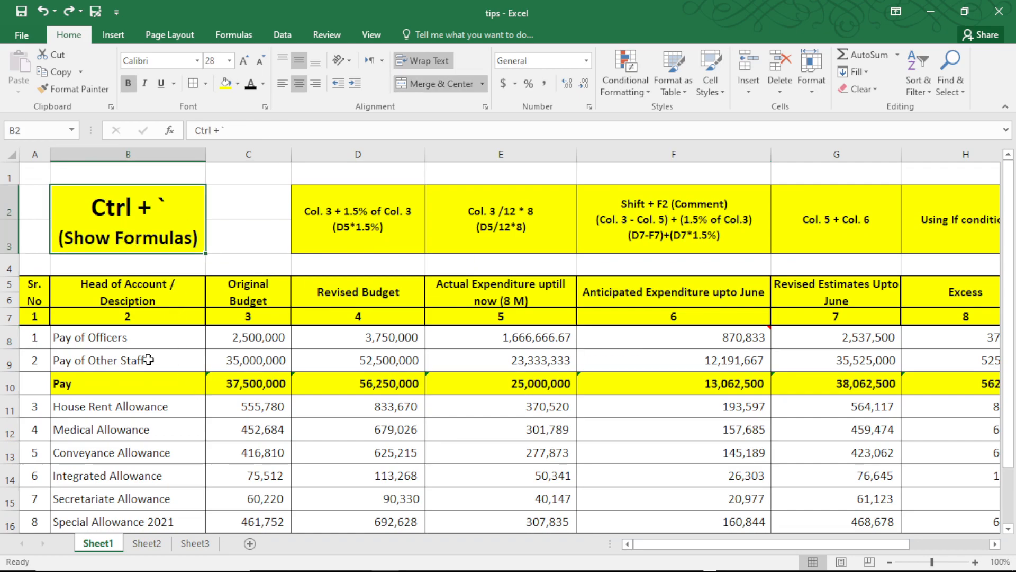
pyautogui.scroll(-1, 148, 358)
pyautogui.scroll(1, 127, 349)
pyautogui.hotkey('ctrl', '`')
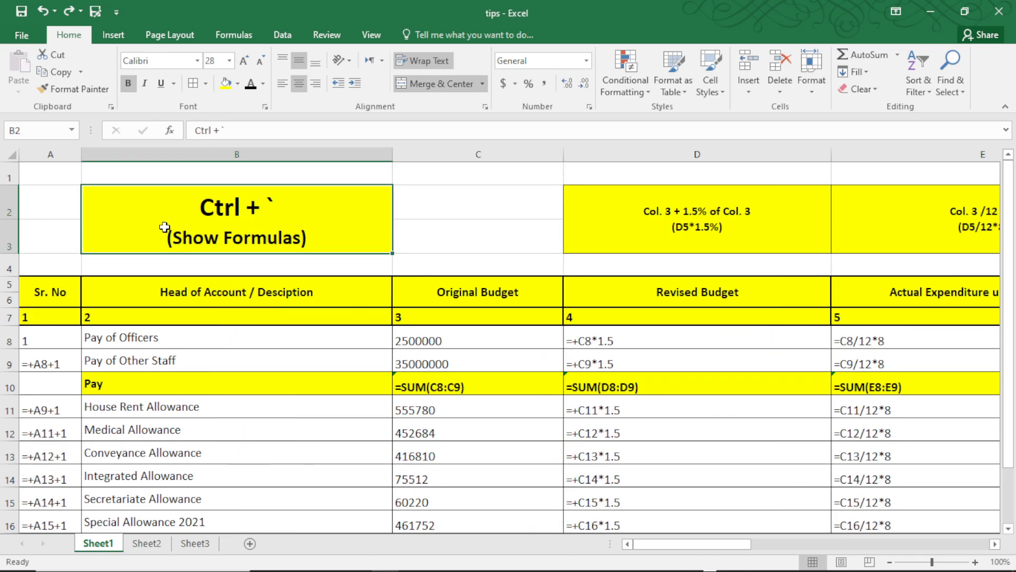
pyautogui.scroll(-1, 200, 321)
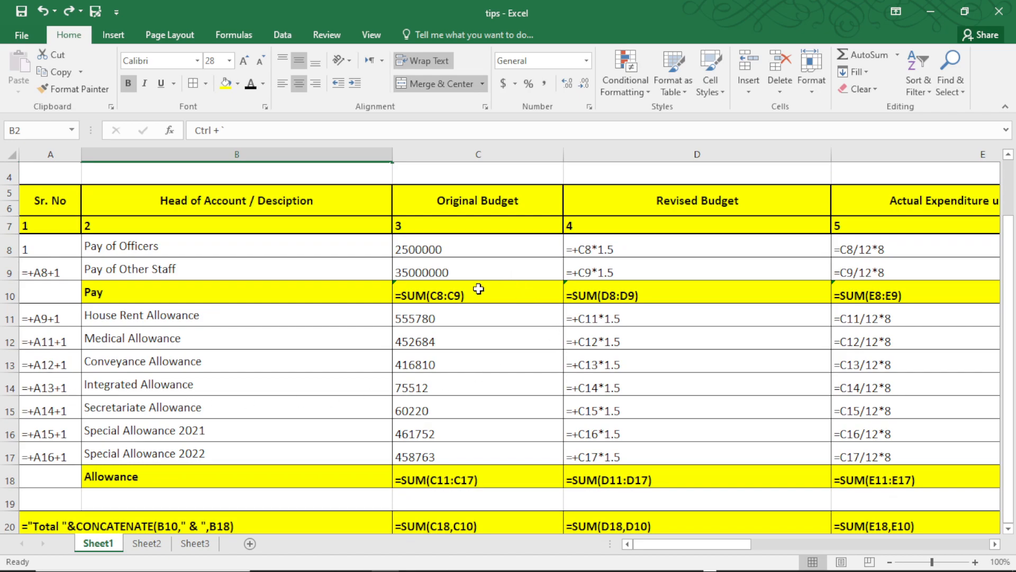
pyautogui.moveTo(640, 545)
pyautogui.mouseDown()
pyautogui.moveTo(1012, 556)
pyautogui.moveTo(626, 550)
pyautogui.mouseUp()
pyautogui.hotkey('ctrl', '`')
pyautogui.scroll(1, 161, 208)
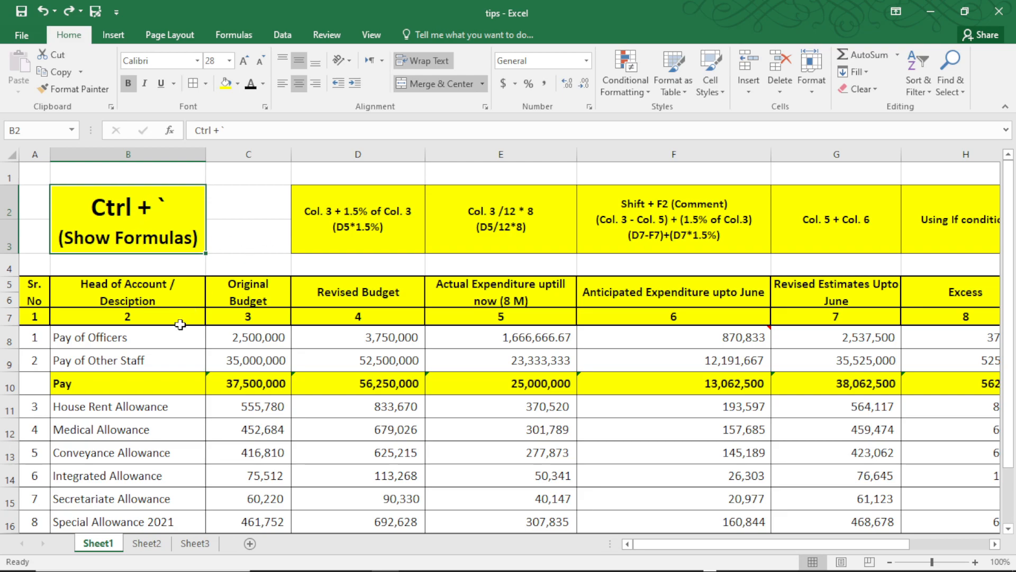
# Examine the Sr. No formulas for the pay and allowance rows and look through the numbering down to the last allowance.
pyautogui.scroll(-1, 56, 331)
pyautogui.scroll(-1, 56, 331)
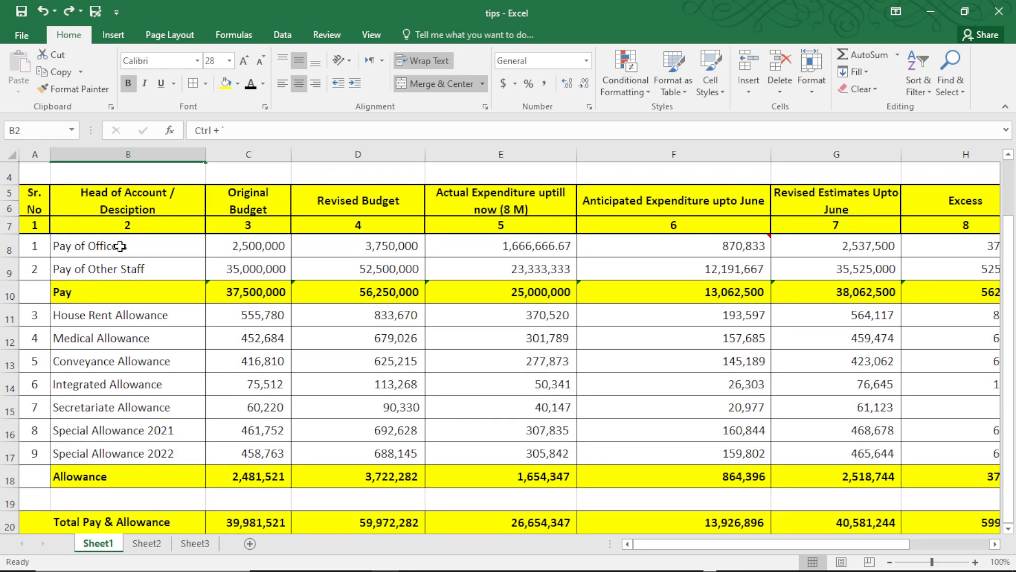
pyautogui.scroll(1, 49, 365)
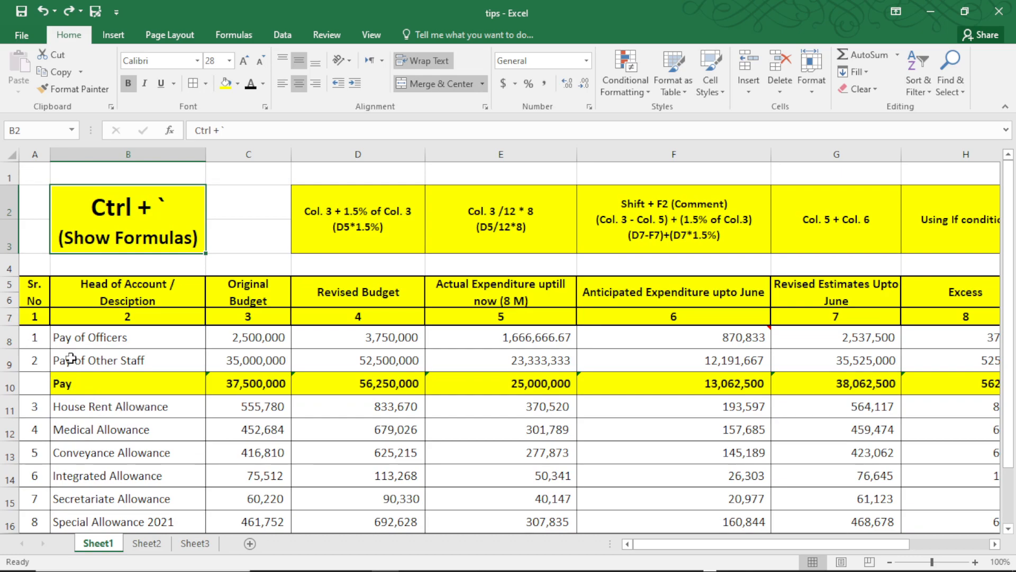
pyautogui.click(33, 338)
pyautogui.click(31, 362)
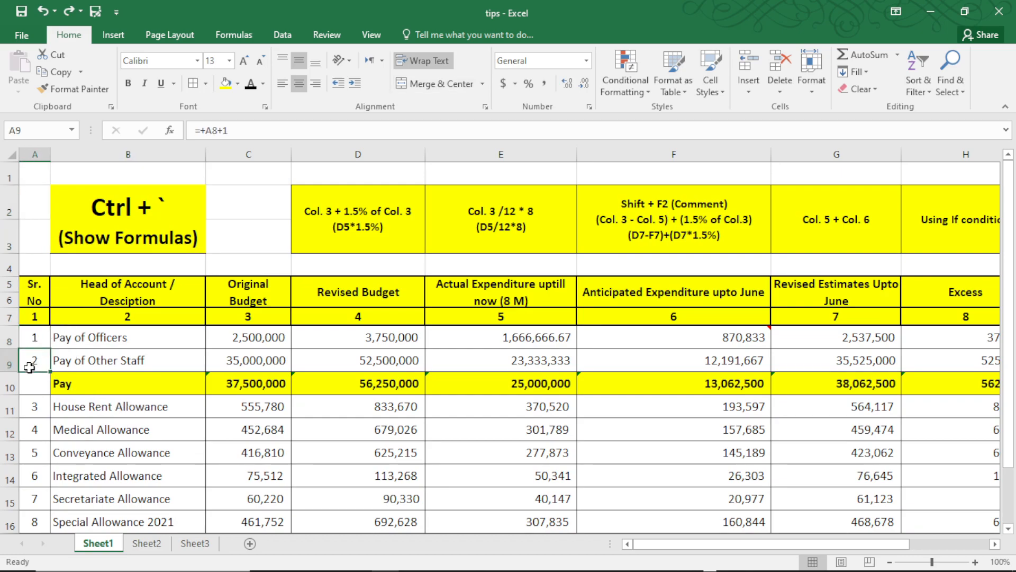
pyautogui.click(32, 410)
pyautogui.click(32, 429)
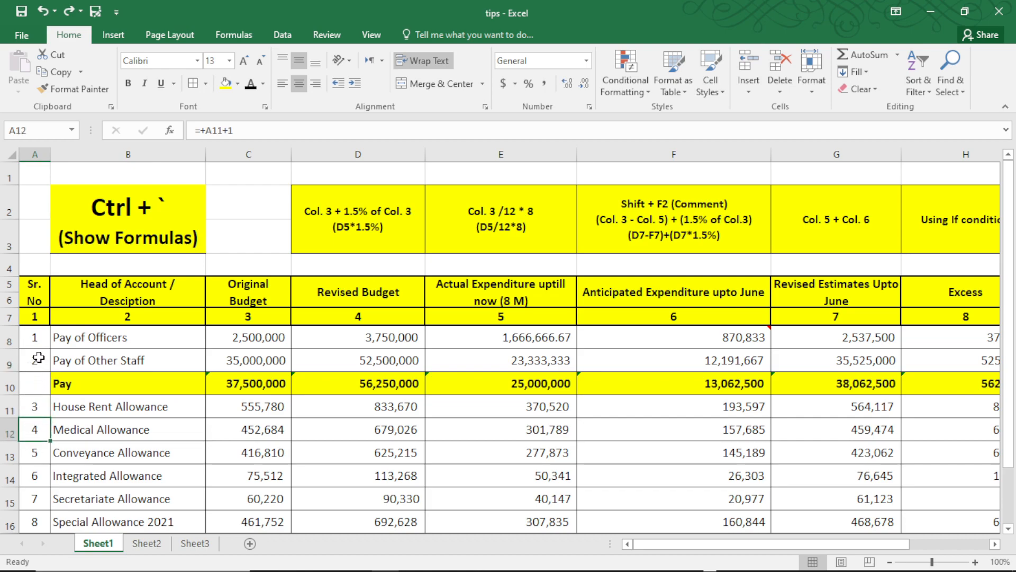
pyautogui.scroll(-1, 31, 460)
pyautogui.scroll(-1, 31, 462)
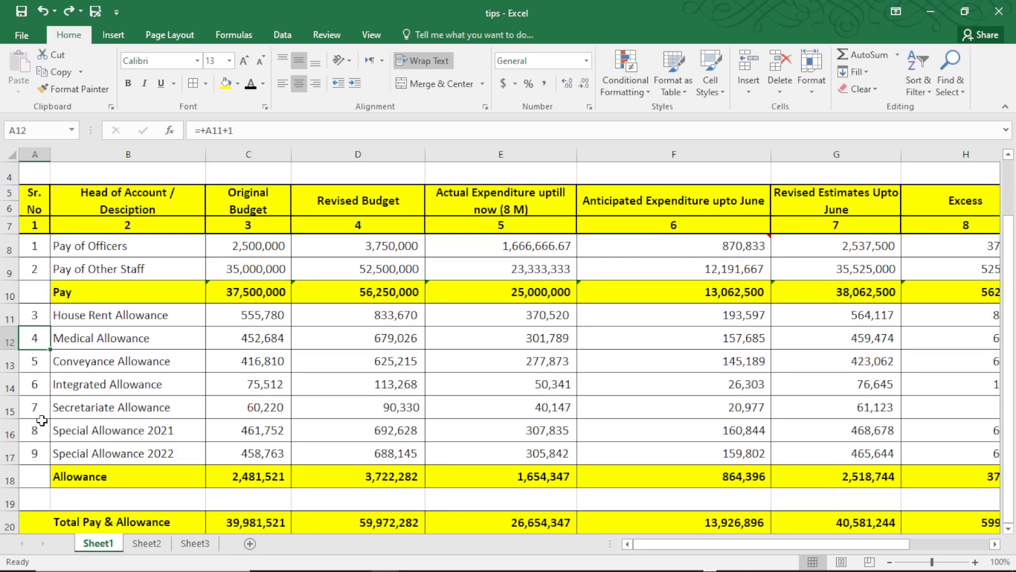
# Try inserting a blank row above Conveyance Allowance and undo the insertion.
pyautogui.click(4, 363)
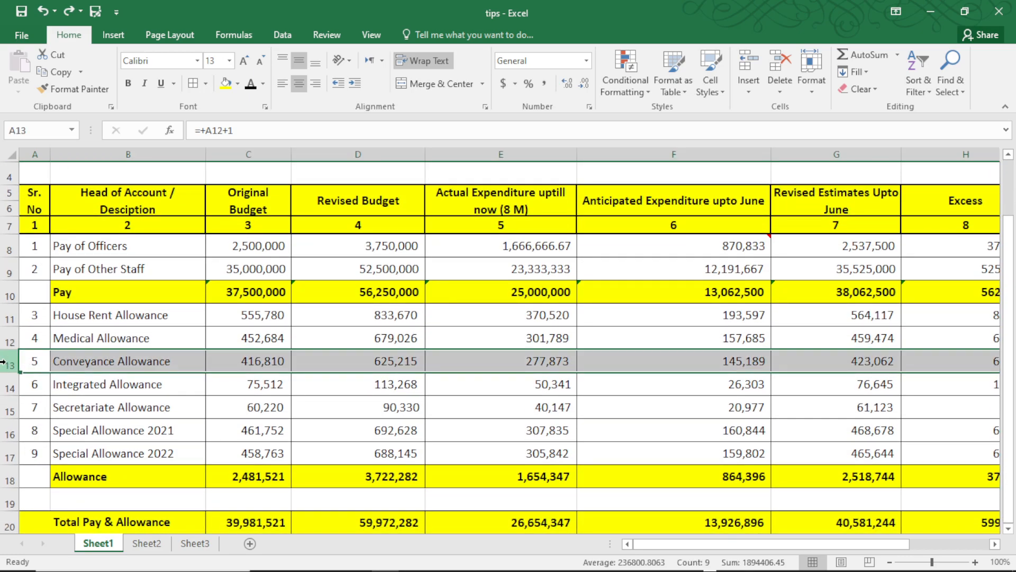
pyautogui.click(91, 362)
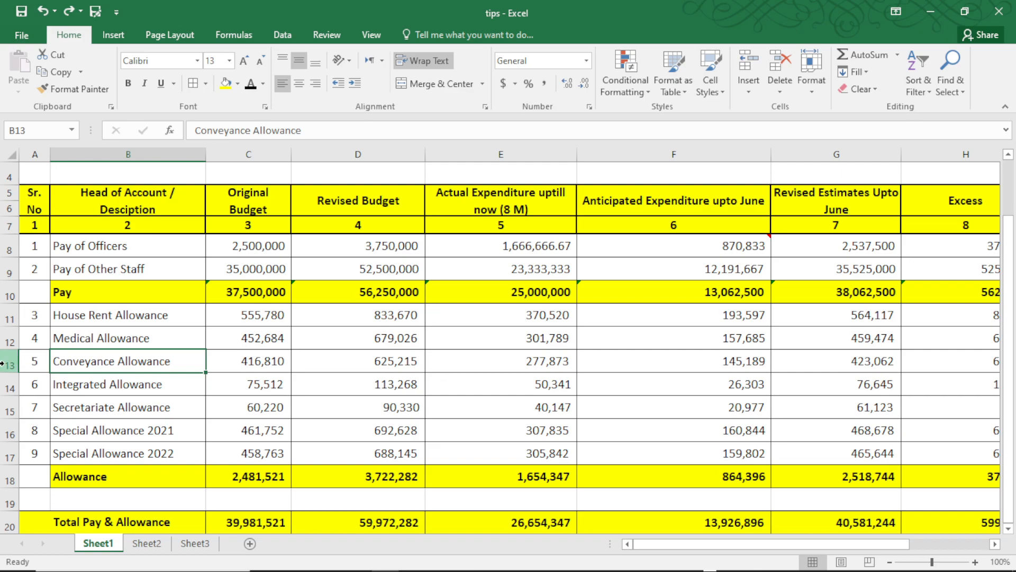
pyautogui.click(3, 363)
pyautogui.rightClick(3, 364)
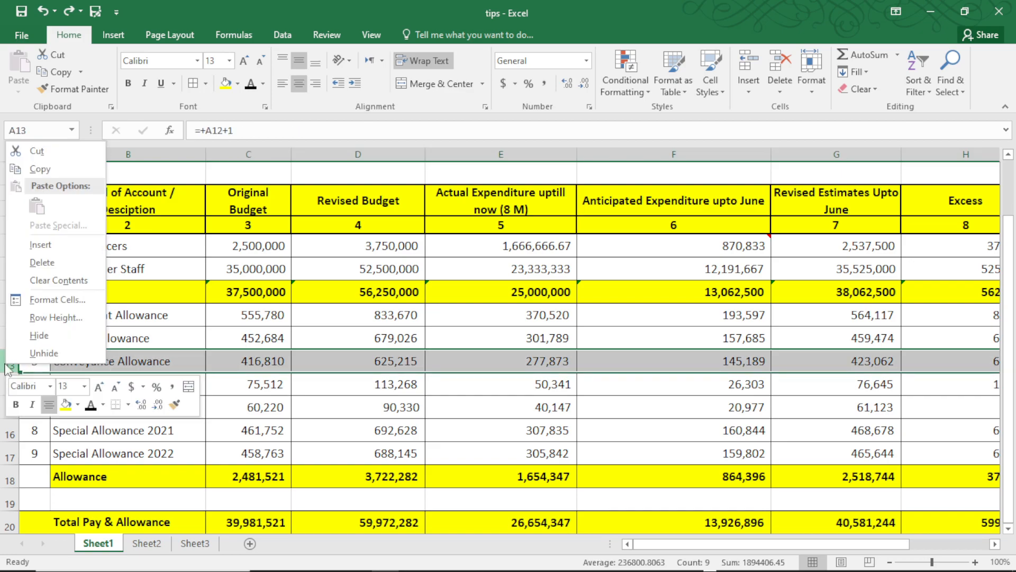
pyautogui.click(28, 251)
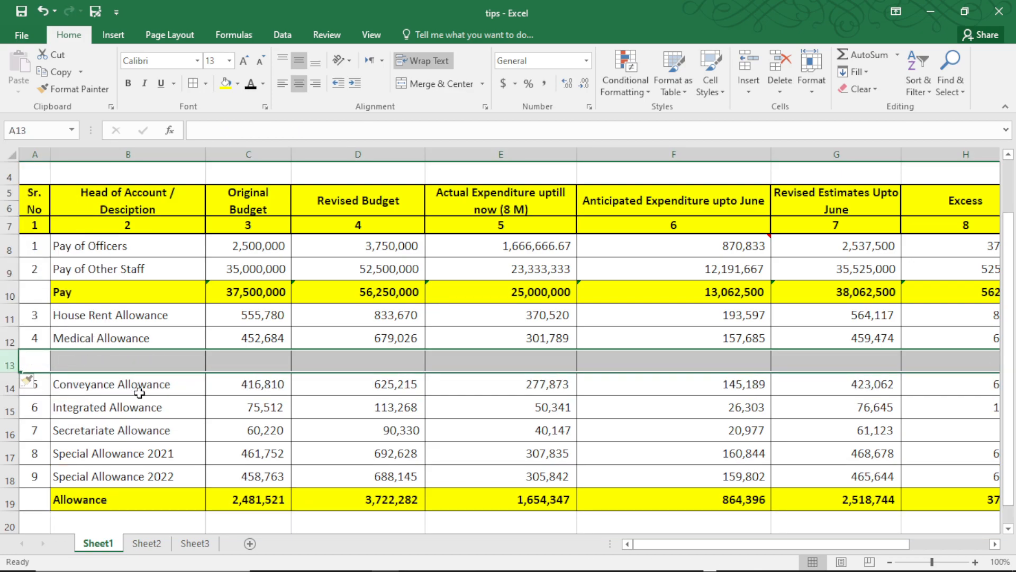
pyautogui.hotkey('ctrl', 'z')
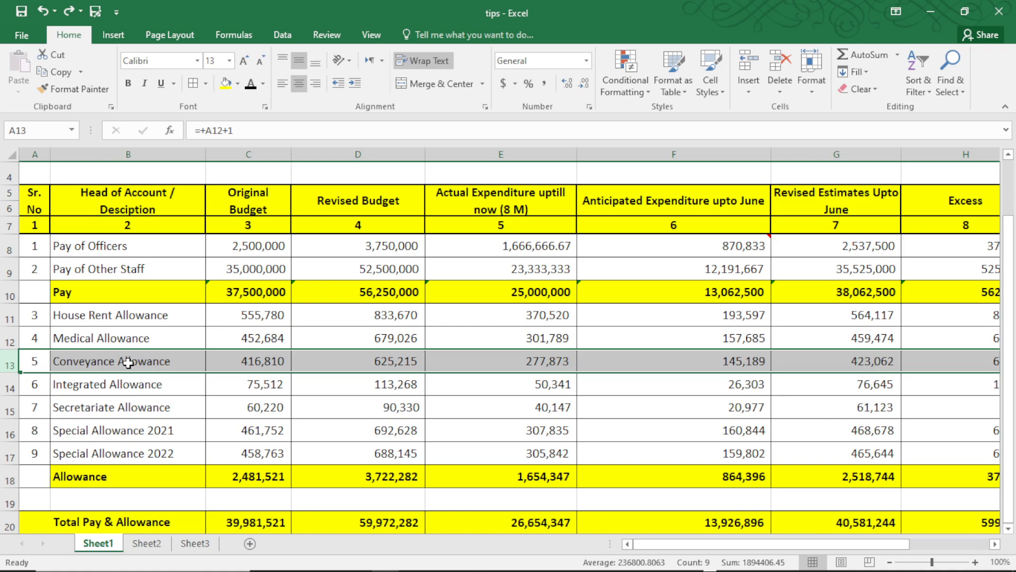
# Select the entire Conveyance Allowance row and insert a blank row above it.
pyautogui.press('Left')
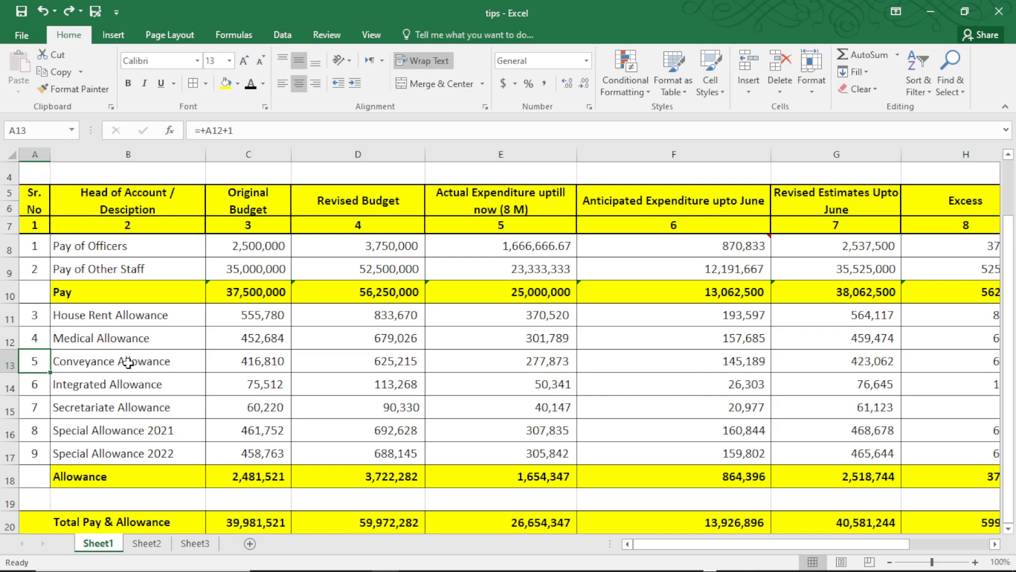
pyautogui.hotkey('shift', 'space')
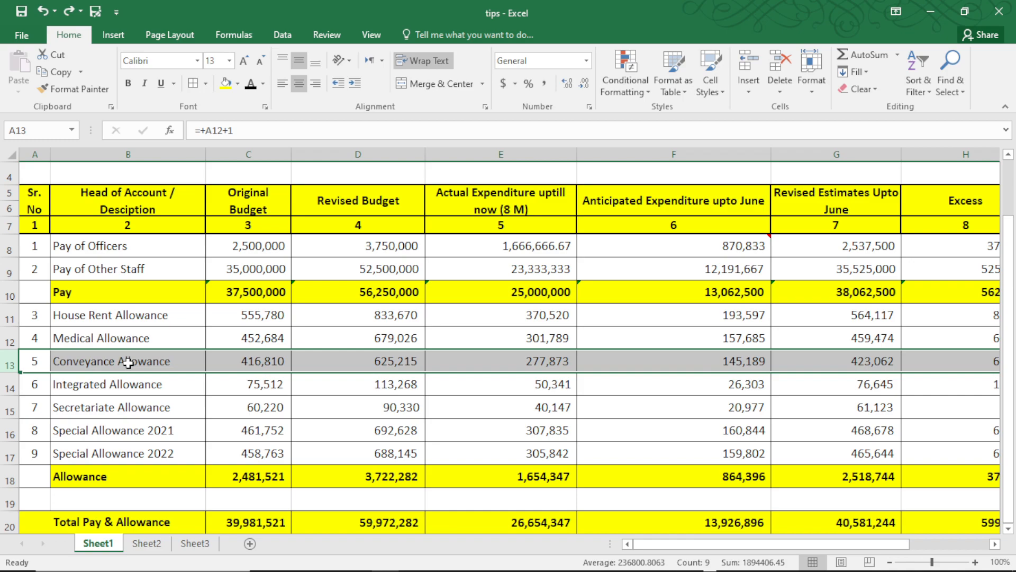
pyautogui.hotkey('ctrl', 'shift', '+')
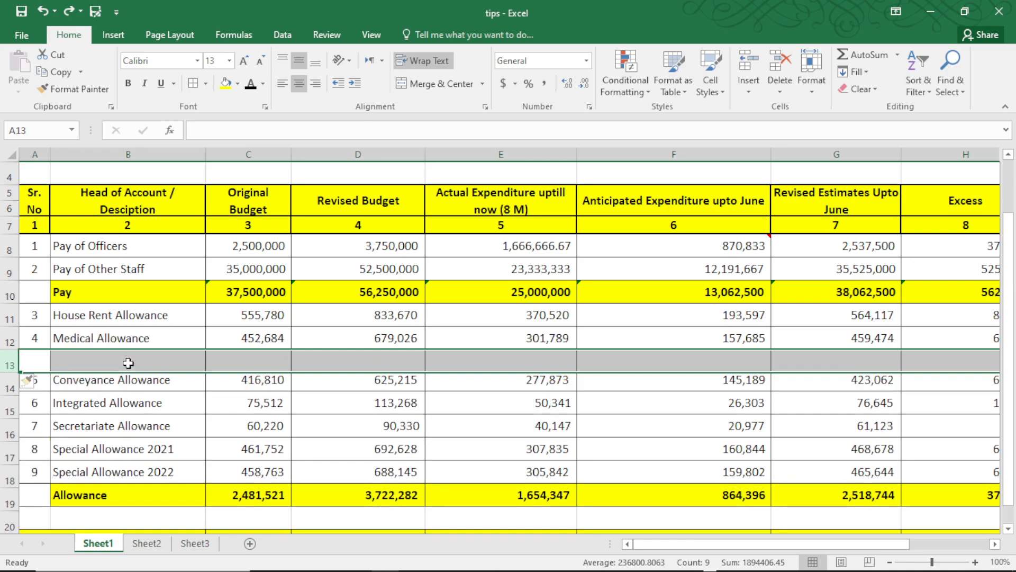
pyautogui.press('Left')
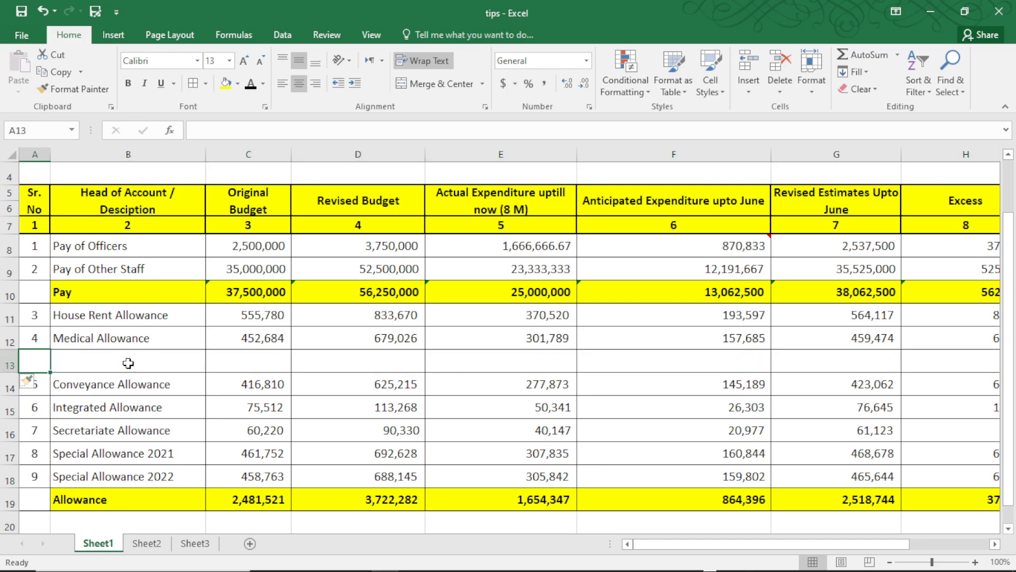
# Fill the Sr. No formula from Medical Allowance down into the new blank row and the Conveyance Allowance row.
pyautogui.press('Up')
pyautogui.press('Up')
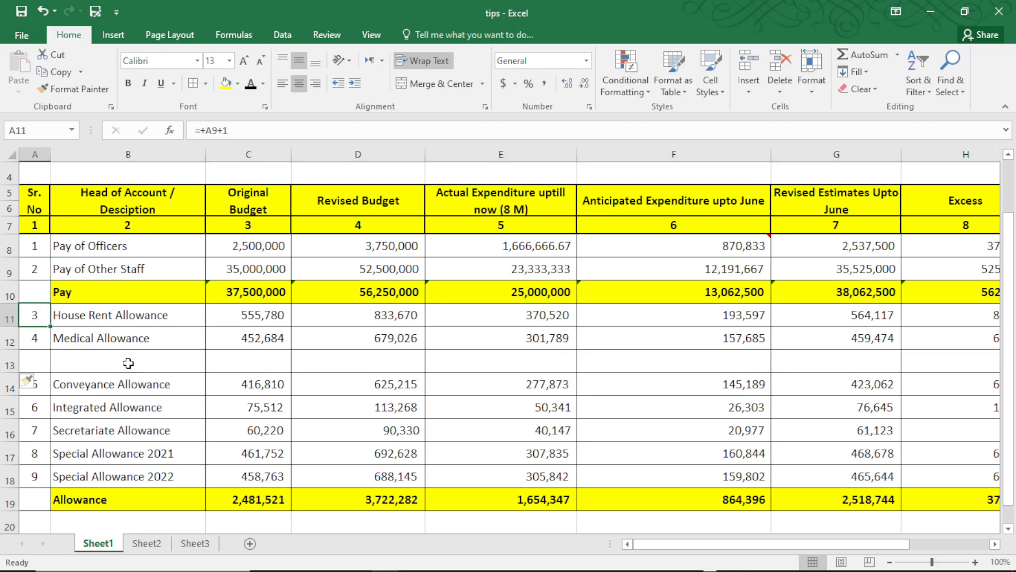
pyautogui.press('Down')
pyautogui.press('Down')
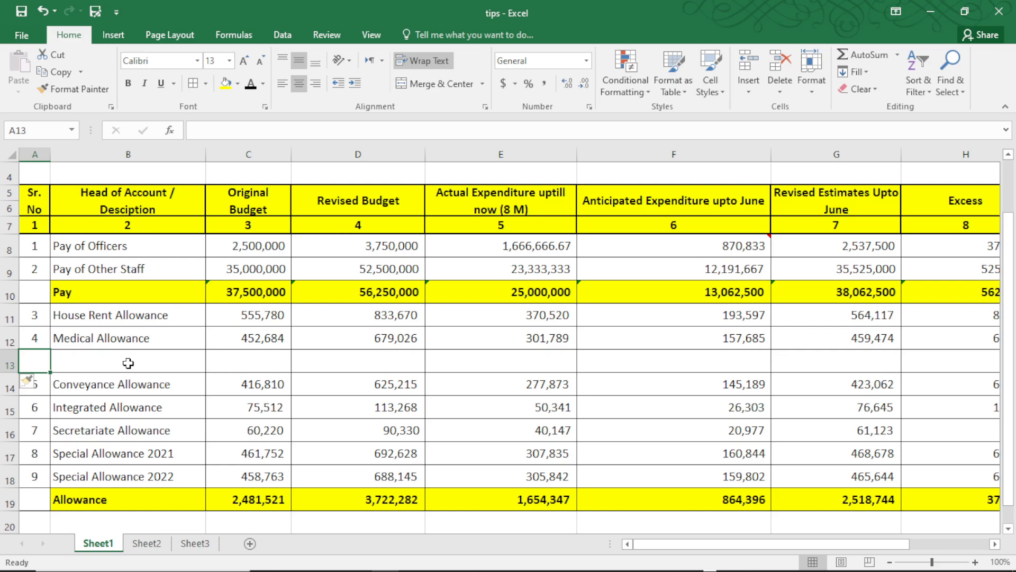
pyautogui.press('Up')
pyautogui.press('Down')
pyautogui.hotkey('ctrl', 'd')
pyautogui.press('Down')
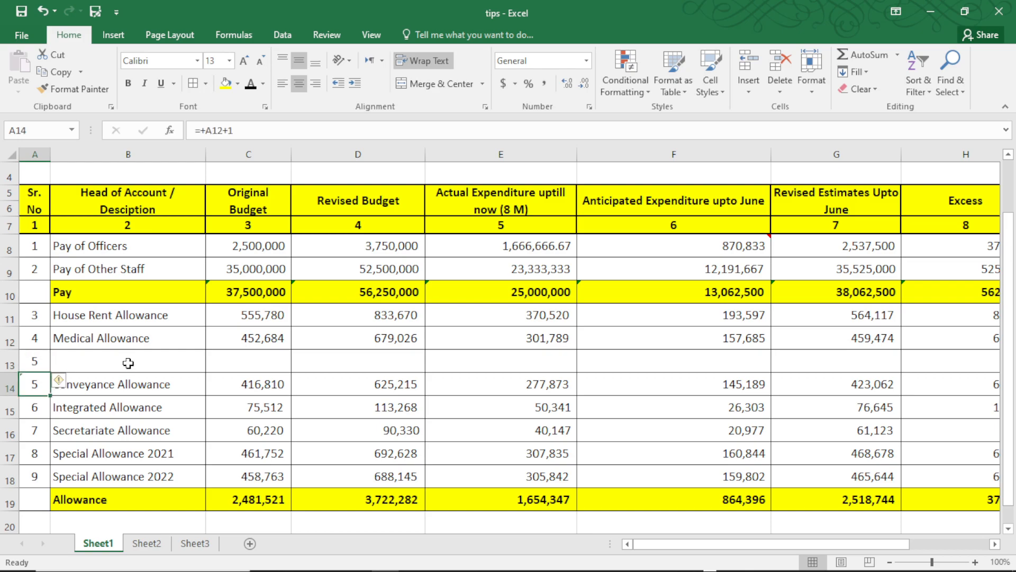
pyautogui.hotkey('ctrl', 'd')
pyautogui.press('Up')
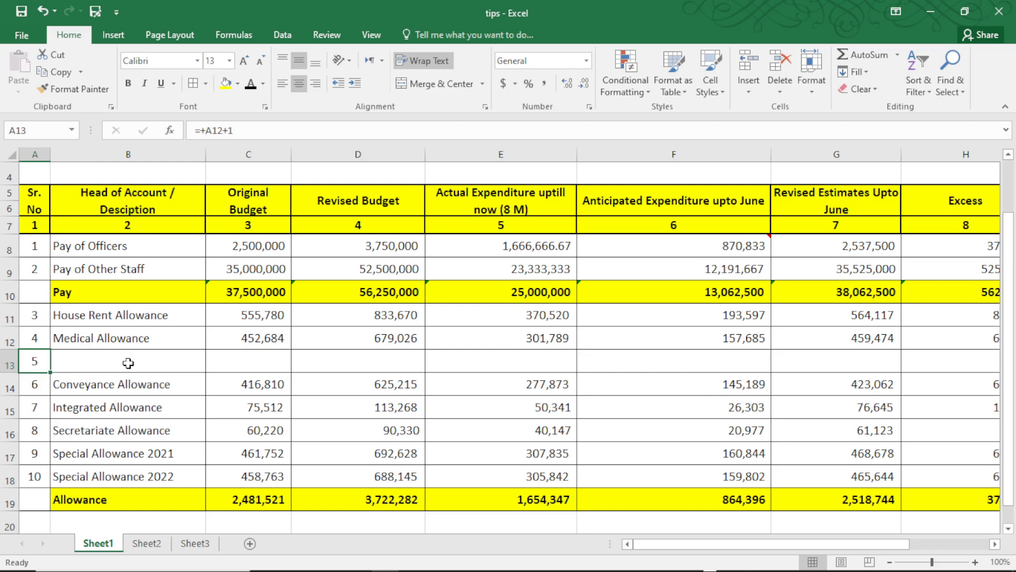
# Check the Sr. No formulas from the Conveyance Allowance row back up to the Pay of Other Staff row.
pyautogui.press('Down')
pyautogui.press('Right')
pyautogui.press('Up')
pyautogui.press('Left')
pyautogui.press('Up')
pyautogui.press('Up')
pyautogui.press('Up')
pyautogui.press('Up')
pyautogui.press('Up')
pyautogui.press('Down')
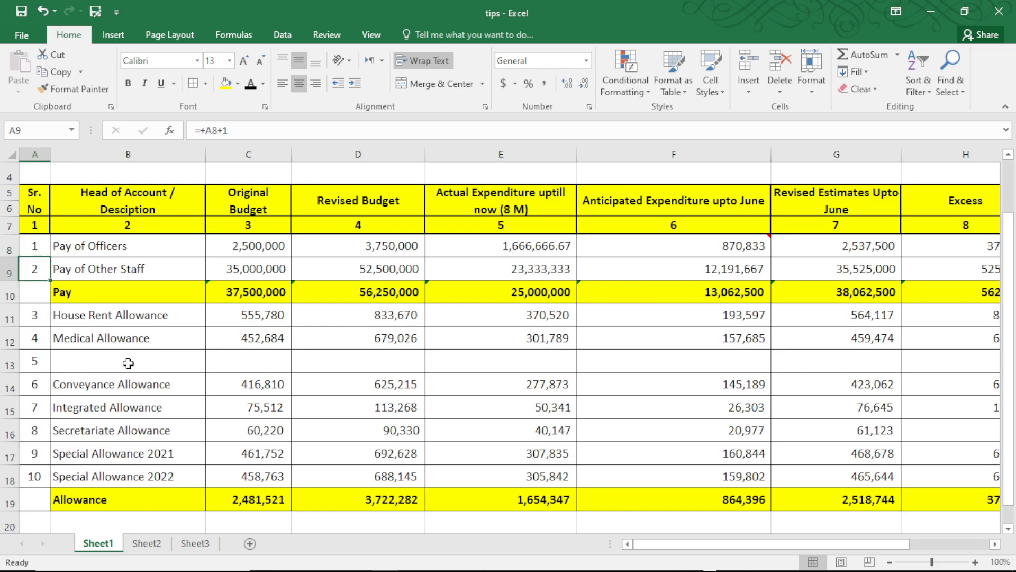
# Try 4 as the starting Sr. No for Pay of Officers and set it back to 1.
pyautogui.press('Up')
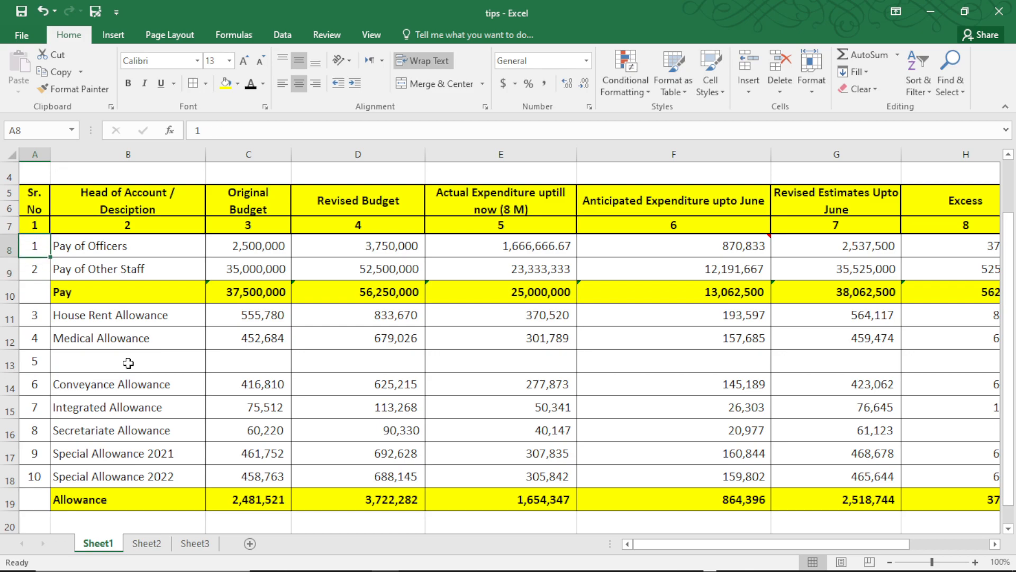
pyautogui.write('4')
pyautogui.press('Return')
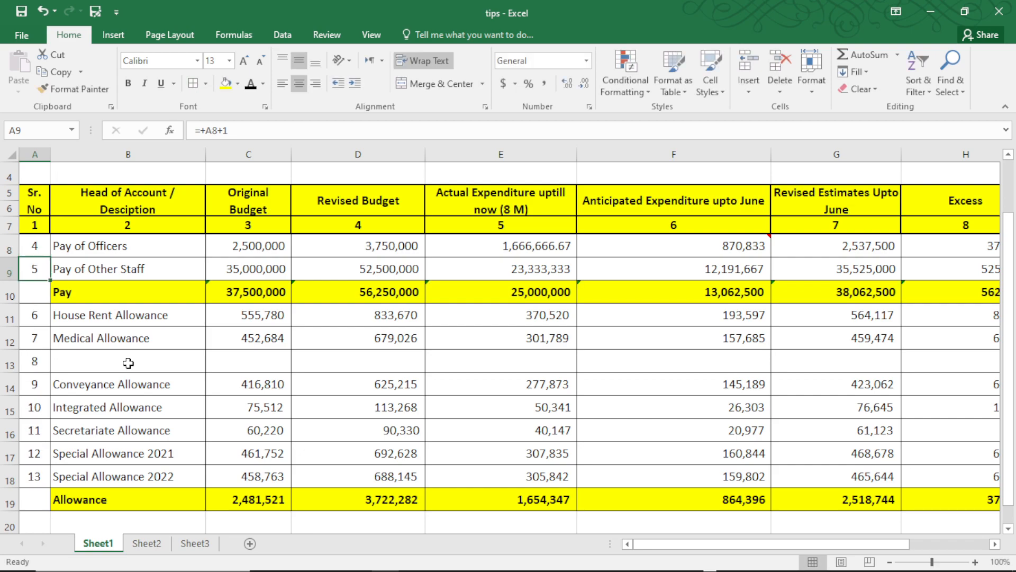
pyautogui.press('Up')
pyautogui.write('1')
pyautogui.press('Return')
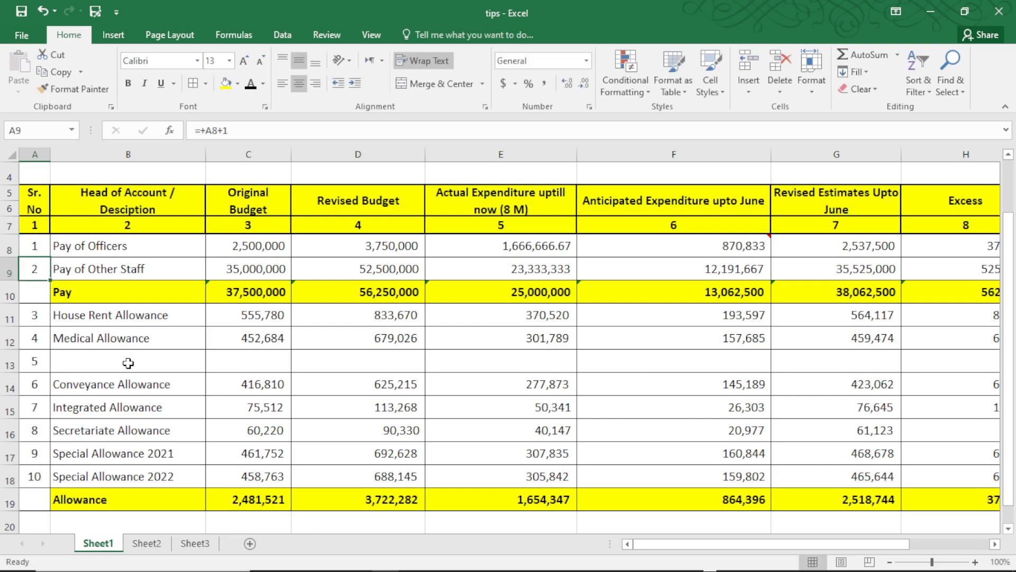
# Re-enter the Sr. No formula for Pay of Other Staff as the Pay of Officers number plus 1.
pyautogui.press('Down')
pyautogui.press('Down')
pyautogui.press('Up')
pyautogui.press('Up')
pyautogui.write('=')
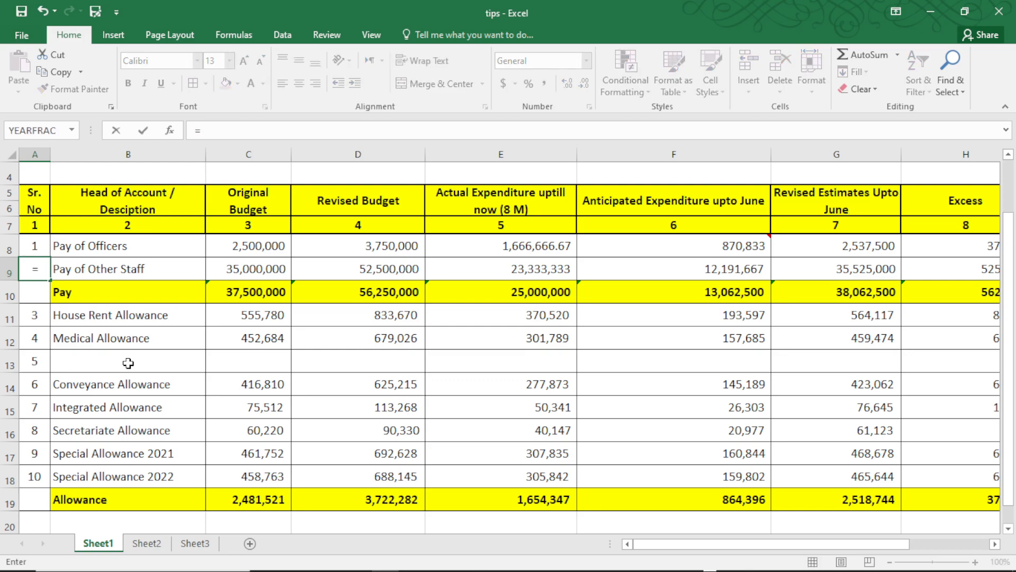
pyautogui.press('Up')
pyautogui.write('+1')
pyautogui.press('Return')
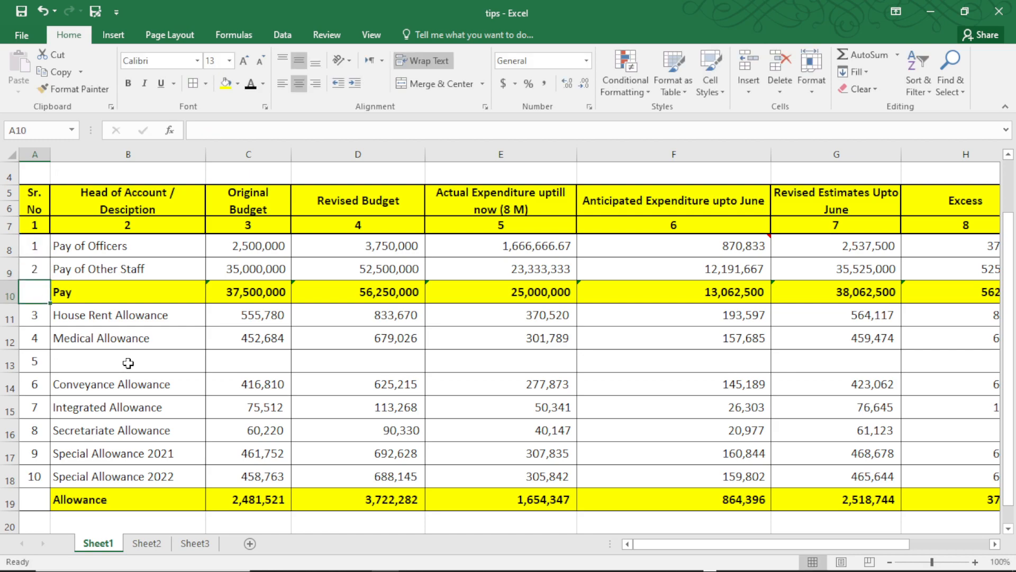
# Try clearing the Sr. No of House Rent Allowance and undo the deletion.
pyautogui.press('Down')
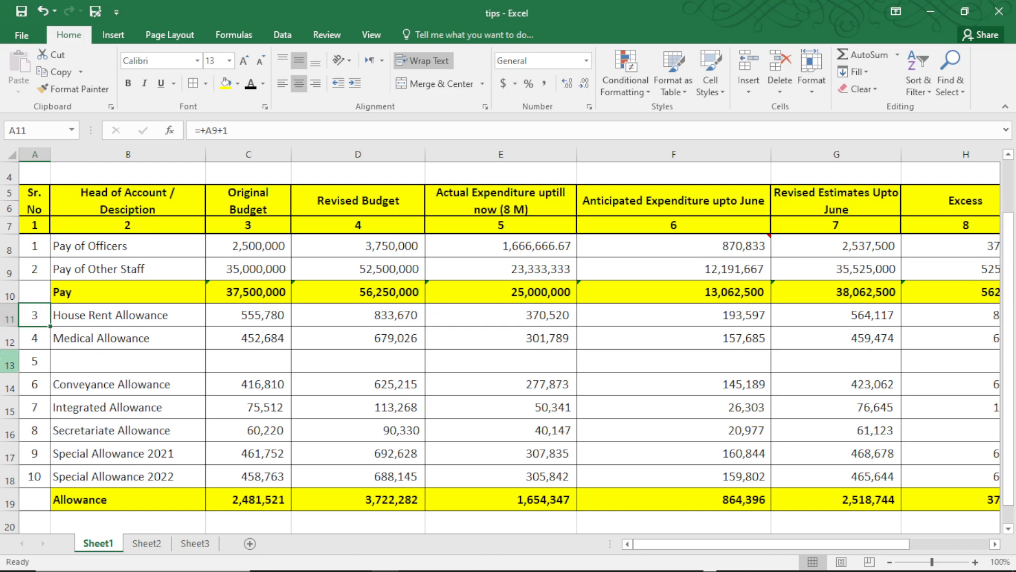
pyautogui.click(33, 294)
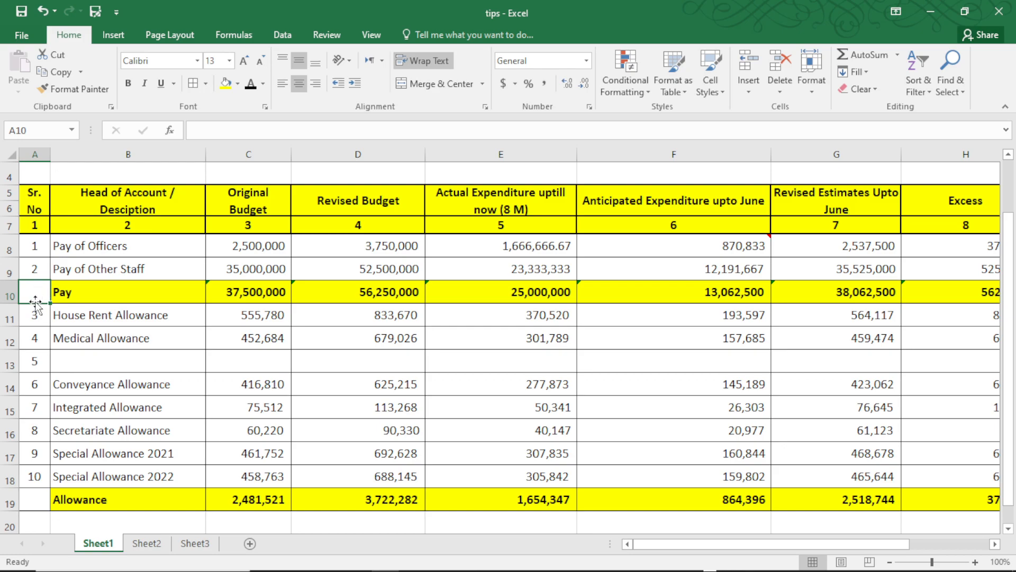
pyautogui.click(35, 315)
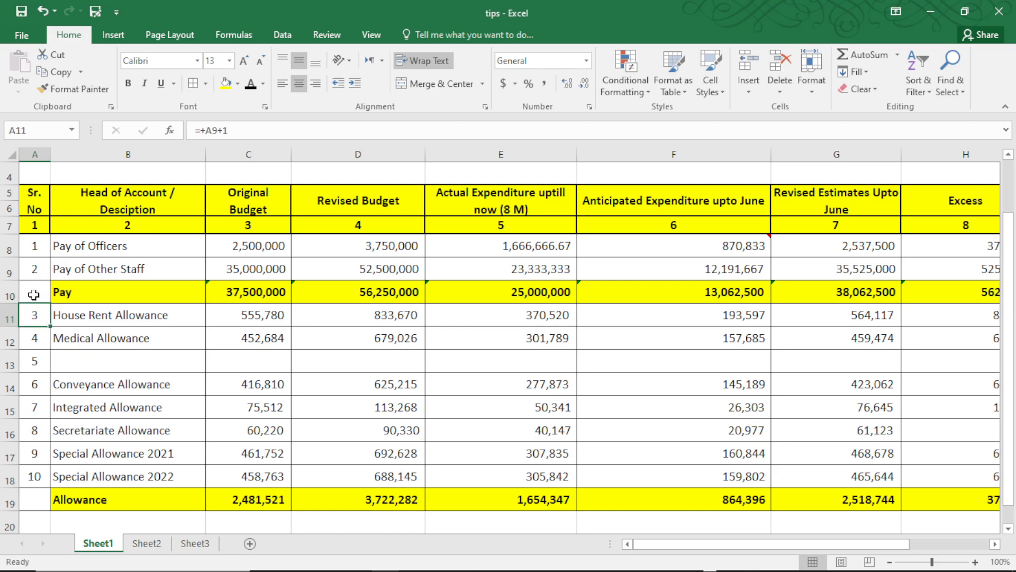
pyautogui.press('Delete')
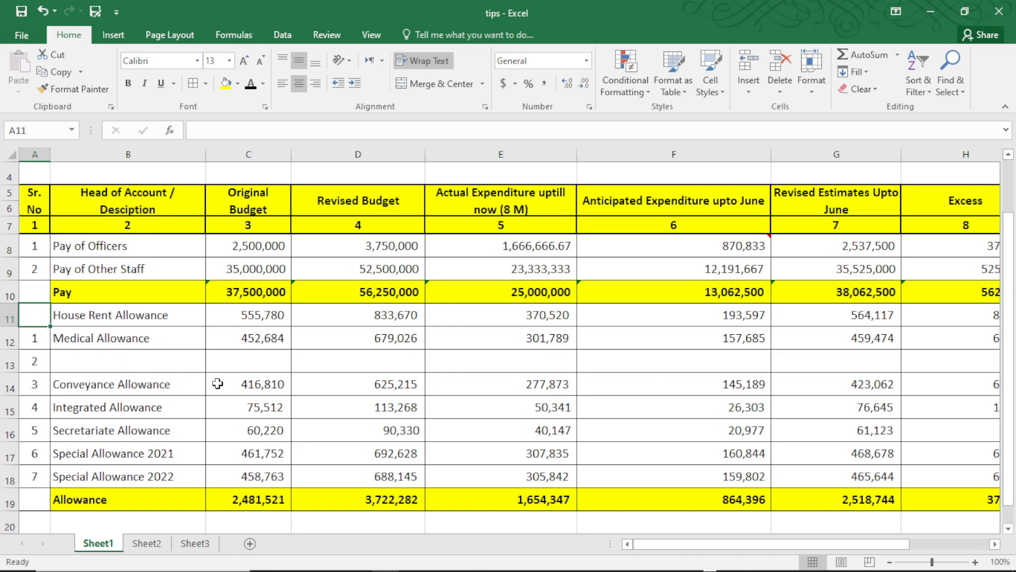
pyautogui.hotkey('ctrl', 'z')
# Enter =A9+1 as the Sr. No of House Rent Allowance, skipping the Pay subtotal row.
pyautogui.write('=')
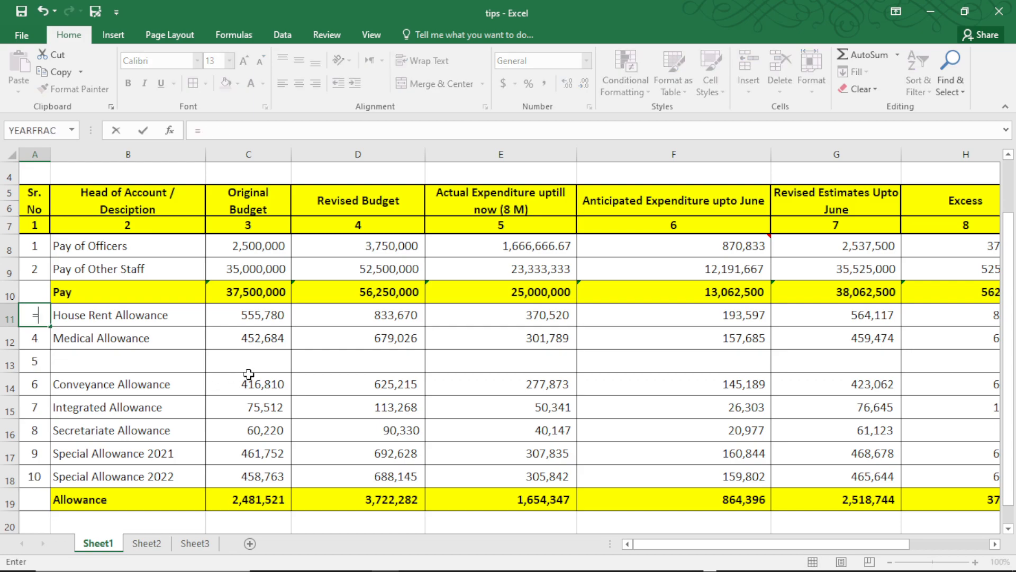
pyautogui.press('Up')
pyautogui.press('Up')
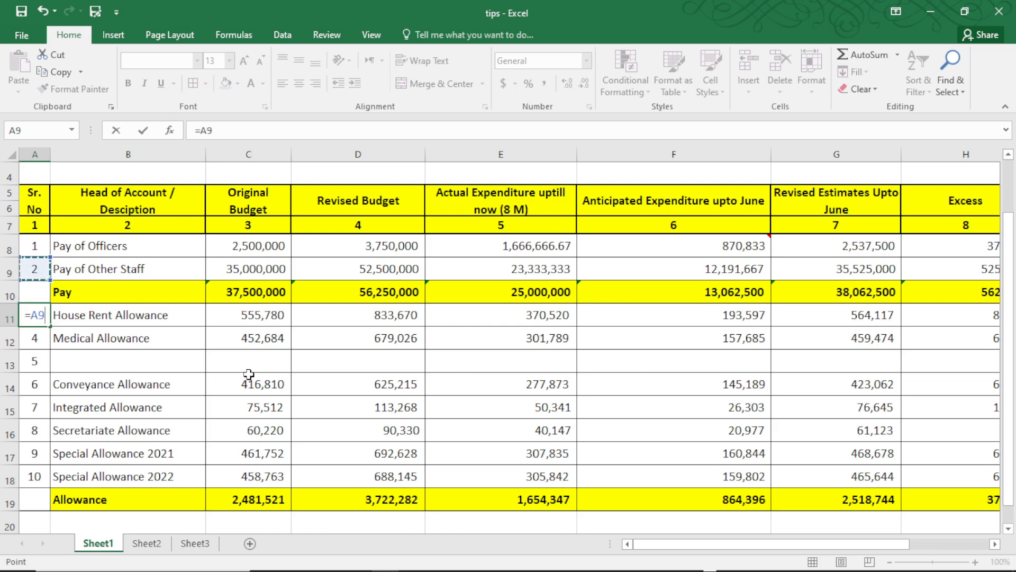
pyautogui.write('+1')
pyautogui.press('Return')
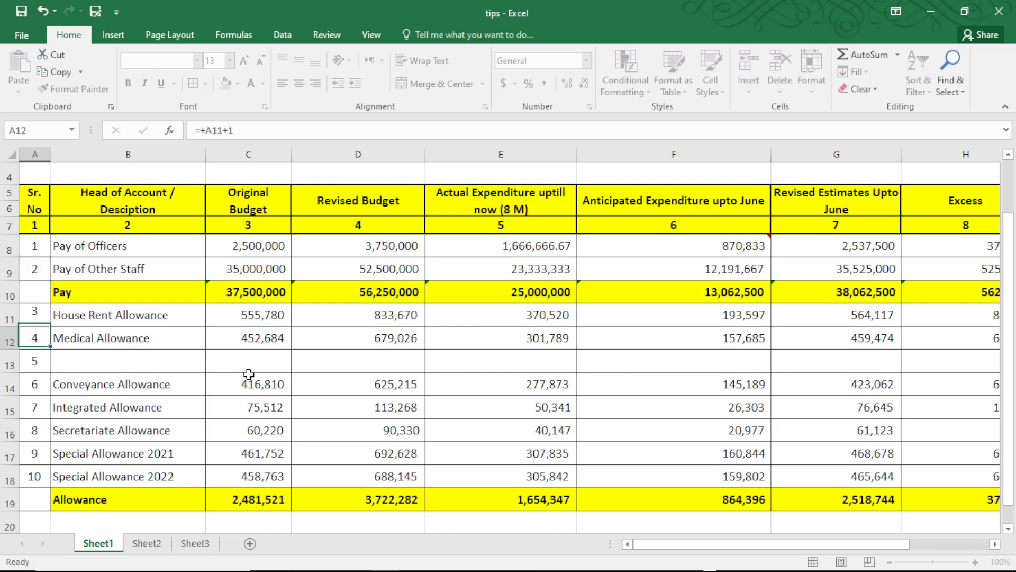
# Fill the House Rent Allowance Sr. No formula down to Medical Allowance and replace the copy with =A11+1.
pyautogui.hotkey('ctrl', 'd')
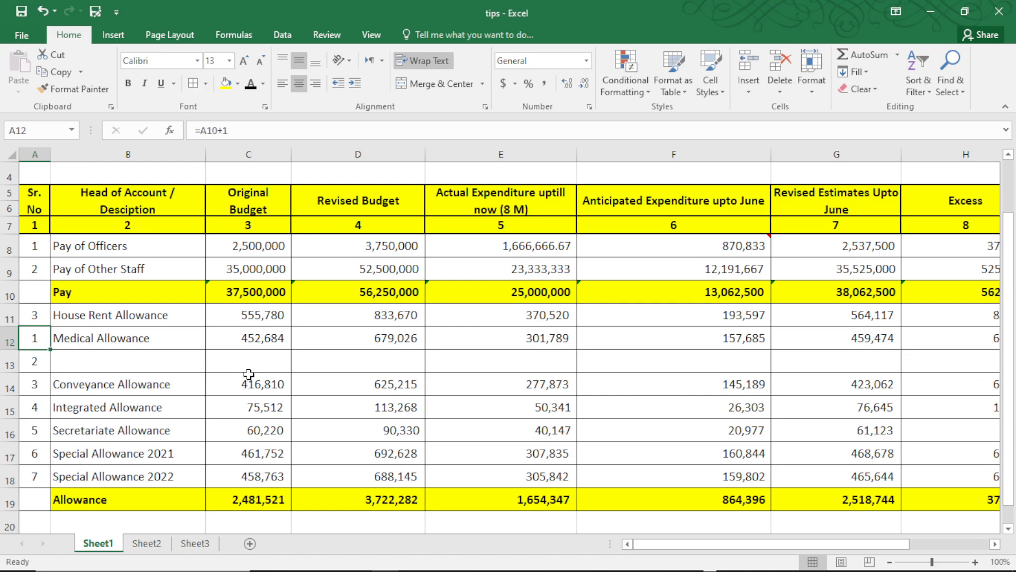
pyautogui.write('=')
pyautogui.press('Up')
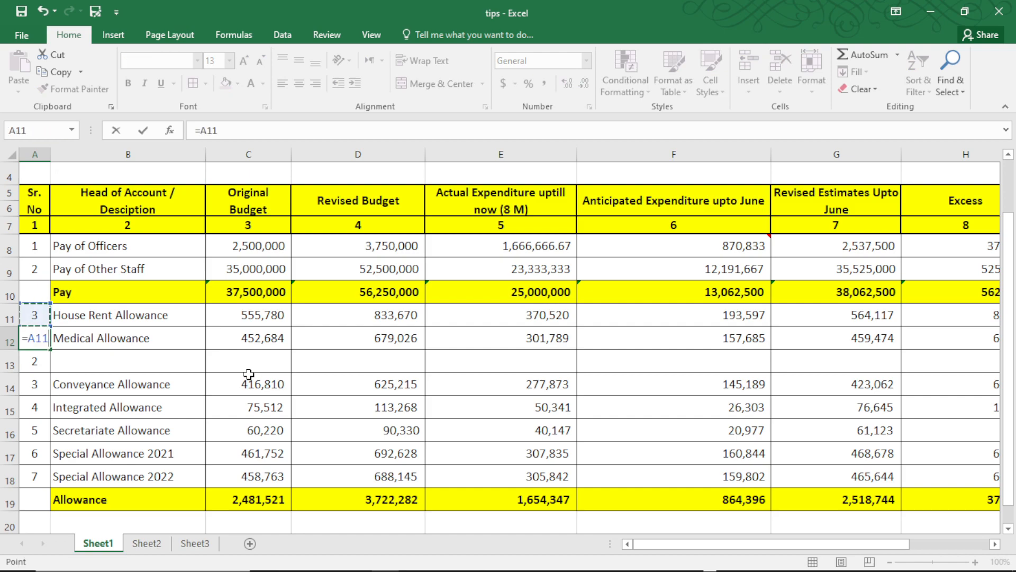
pyautogui.write('+1')
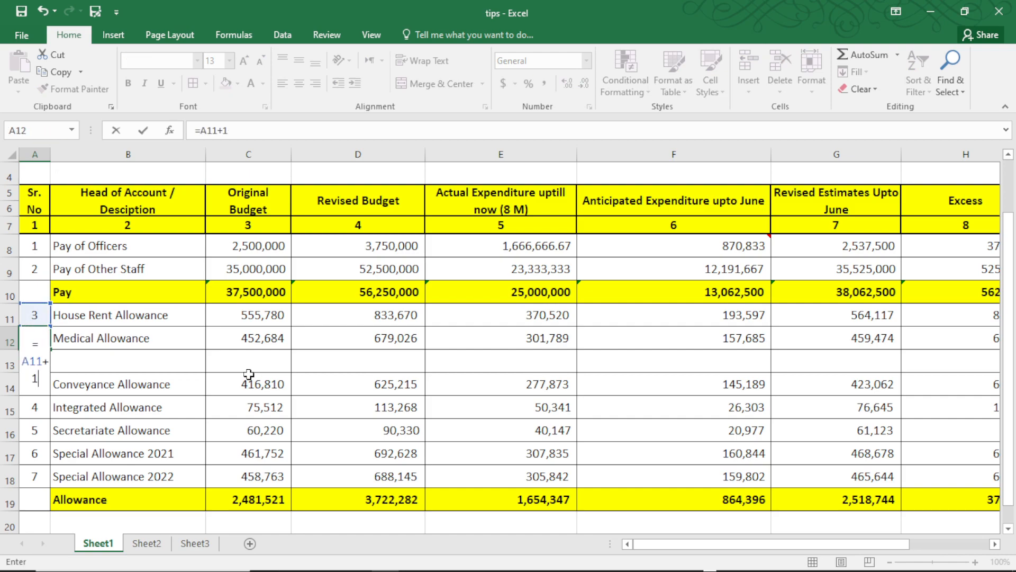
pyautogui.press('Return')
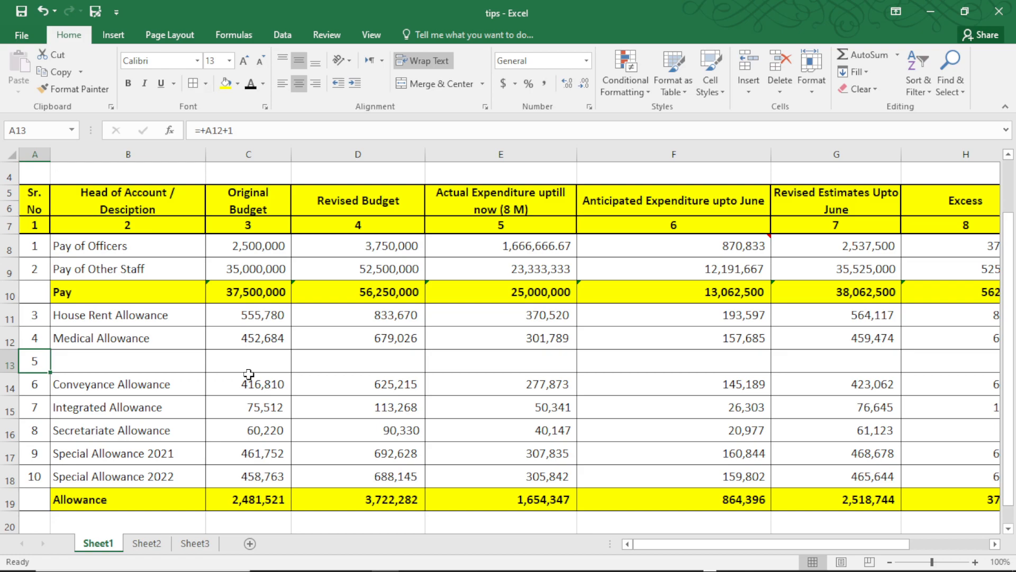
# Check the Sr. No formulas from Medical Allowance down to Special Allowance 2022 and back up.
pyautogui.press('Up')
pyautogui.press('Down')
pyautogui.press('Down')
pyautogui.press('Down')
pyautogui.press('Down')
pyautogui.press('Down')
pyautogui.press('Down')
pyautogui.press('Down')
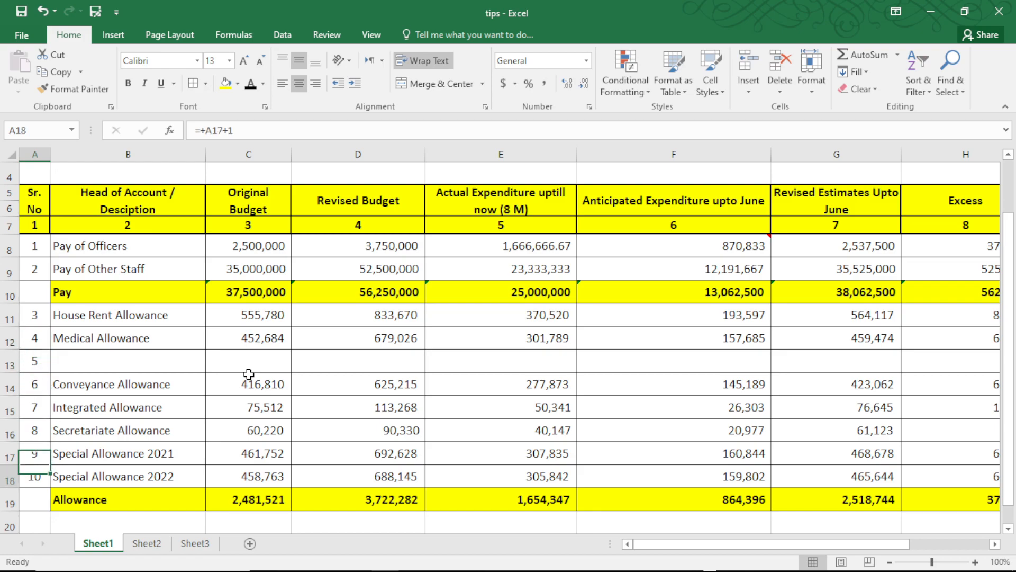
pyautogui.press('Up')
pyautogui.press('Up')
pyautogui.press('Up')
pyautogui.press('Up')
pyautogui.press('Up')
pyautogui.press('Up')
pyautogui.press('Up')
# Fill in the blank row 13 with the head of account Honoraria and an Original Budget of 458,736.
pyautogui.press('Down')
pyautogui.press('Right')
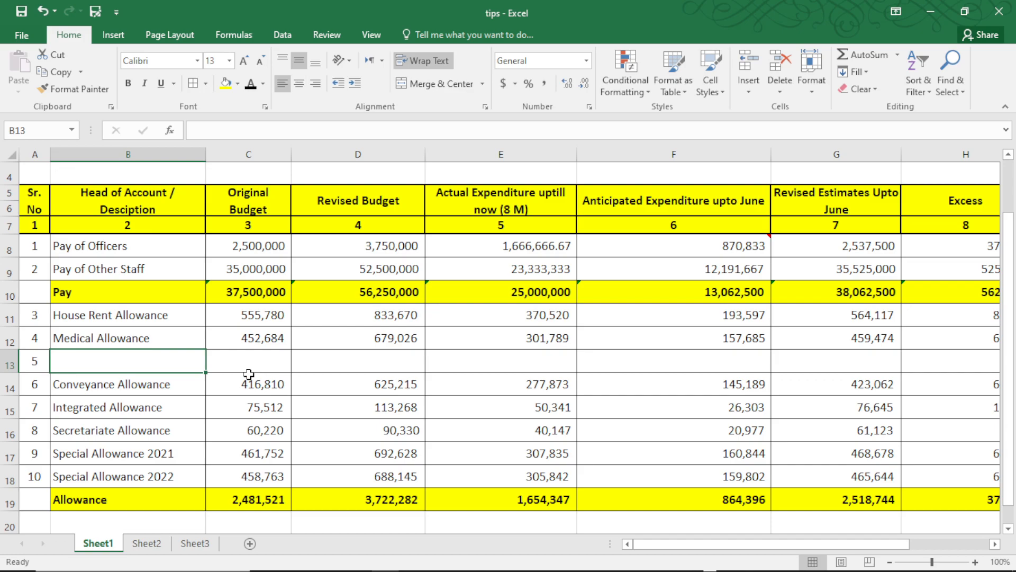
pyautogui.write('Honoraria')
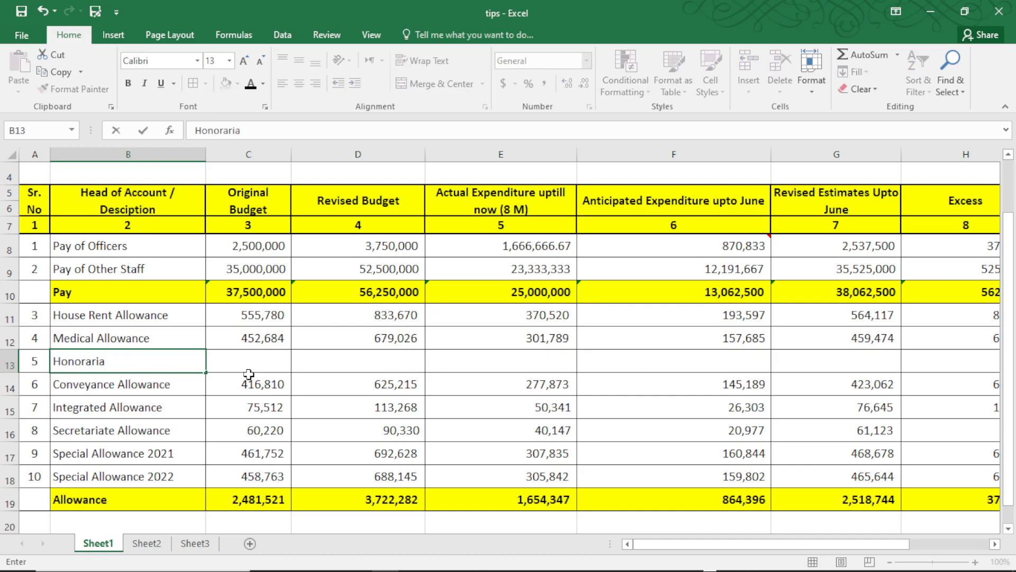
pyautogui.press('Tab')
pyautogui.write('458')
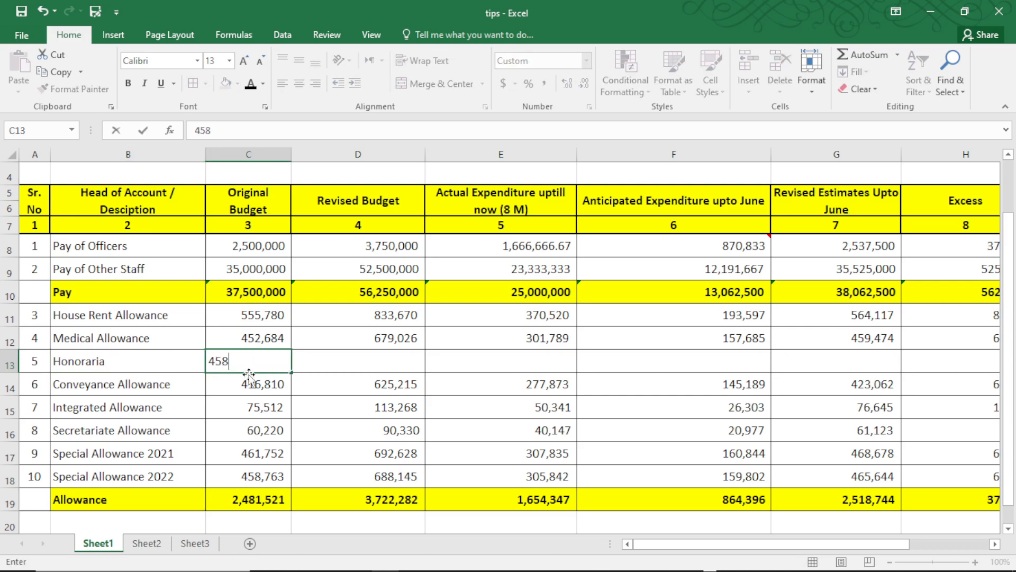
pyautogui.write(',736')
pyautogui.press('Tab')
# Review the calculated columns across the Honoraria row, including the Excess formula, and return to its Original Budget.
pyautogui.press('Right')
pyautogui.press('Right')
pyautogui.press('Right')
pyautogui.press('Right')
pyautogui.press('Right')
pyautogui.press('Right')
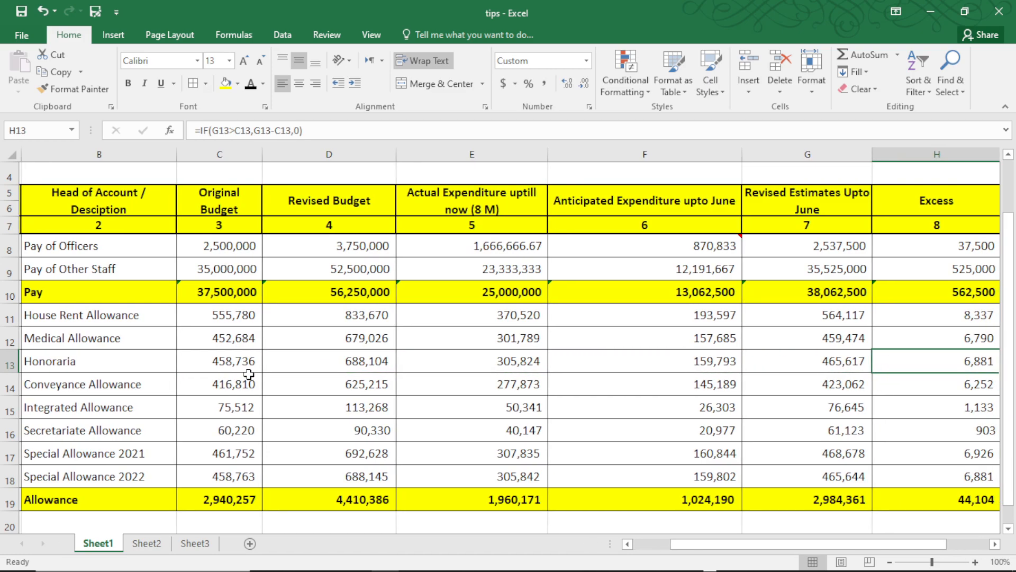
pyautogui.press('Left')
pyautogui.press('Left')
pyautogui.press('Left')
pyautogui.press('Left')
pyautogui.press('Left')
pyautogui.press('Left')
pyautogui.press('Left')
pyautogui.press('Left')
pyautogui.press('Left')
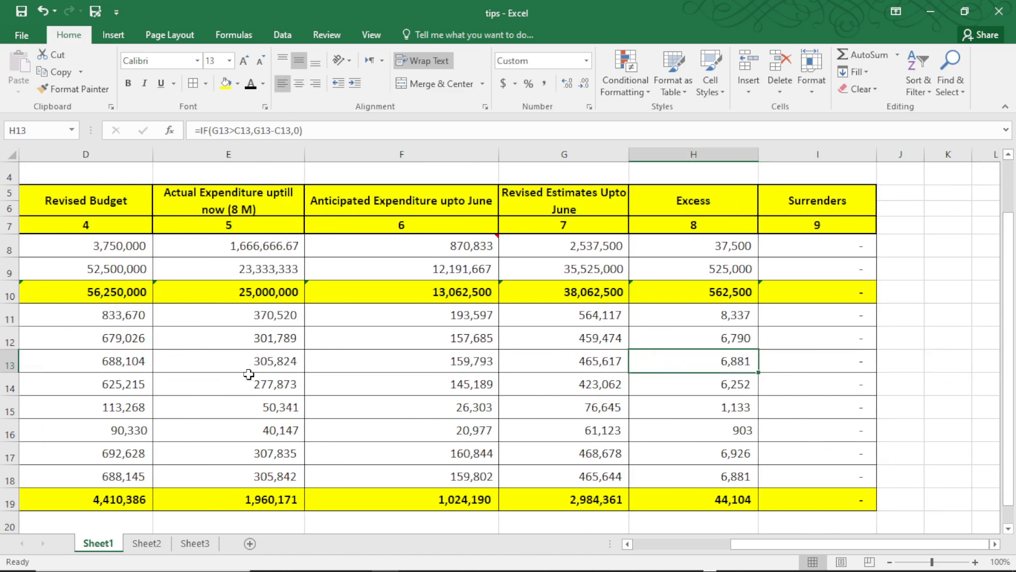
pyautogui.press('Right')
pyautogui.press('Right')
pyautogui.press('Right')
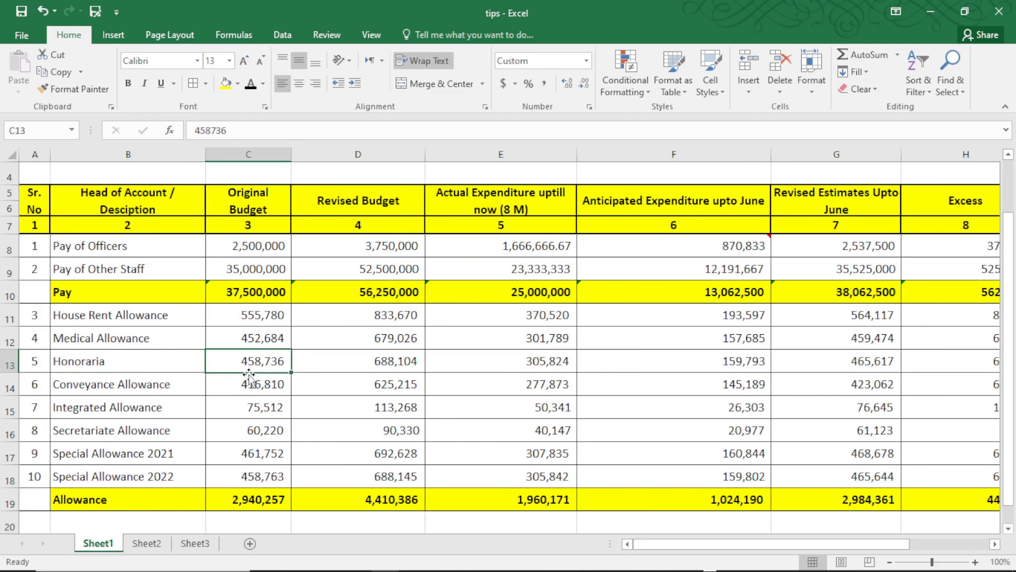
# Review the Sr. No column below Honoraria down to the Total Pay & Allowance row.
pyautogui.press('Left')
pyautogui.press('Left')
pyautogui.press('Left')
pyautogui.press('Down')
pyautogui.press('Down')
pyautogui.press('Down')
pyautogui.press('Down')
pyautogui.press('Down')
pyautogui.press('Down')
pyautogui.press('Down')
pyautogui.press('Down')
pyautogui.press('Down')
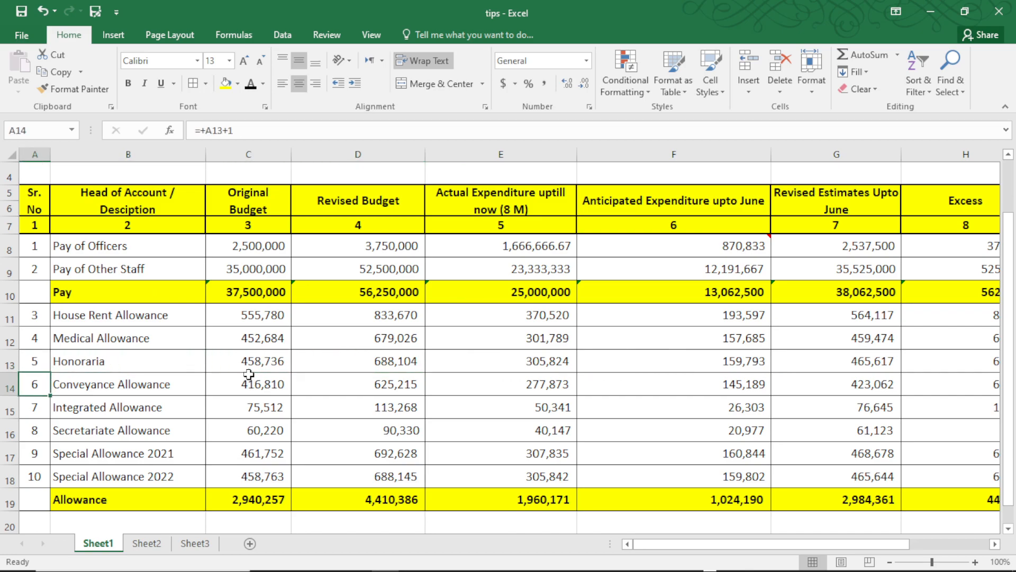
pyautogui.press('Down')
pyautogui.press('Down')
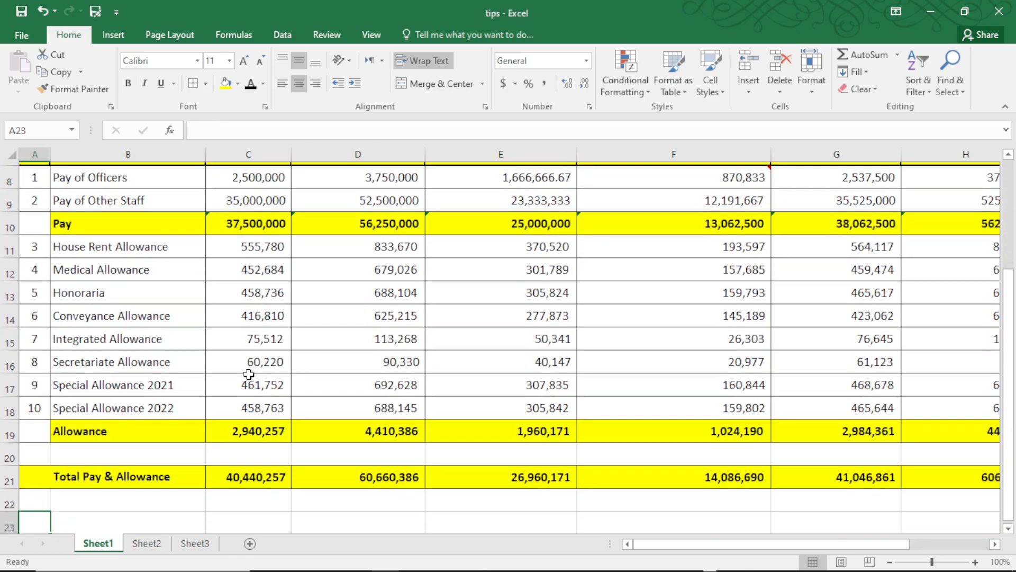
pyautogui.press('Up')
pyautogui.press('Up')
pyautogui.press('Up')
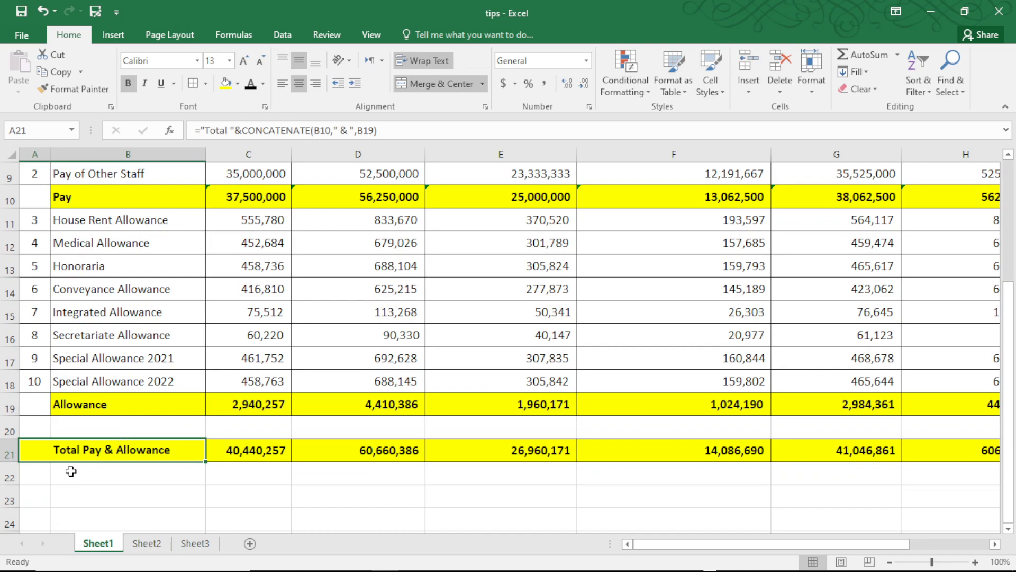
# Examine the CONCATENATE formula behind the Total Pay & Allowance label, going through its "Total " text and the B10 and B19 references.
pyautogui.doubleClick(77, 452)
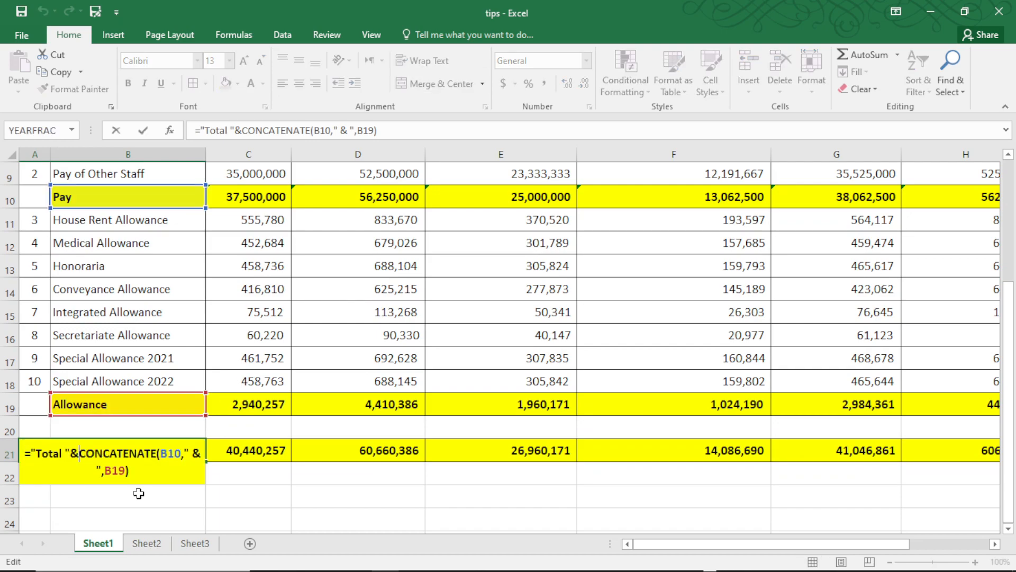
pyautogui.press('Escape')
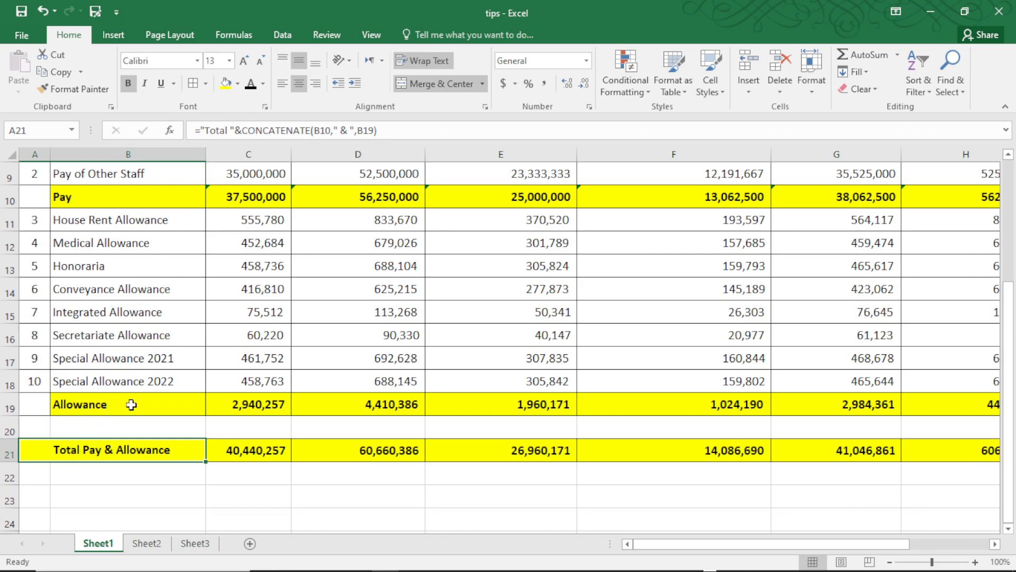
pyautogui.doubleClick(90, 456)
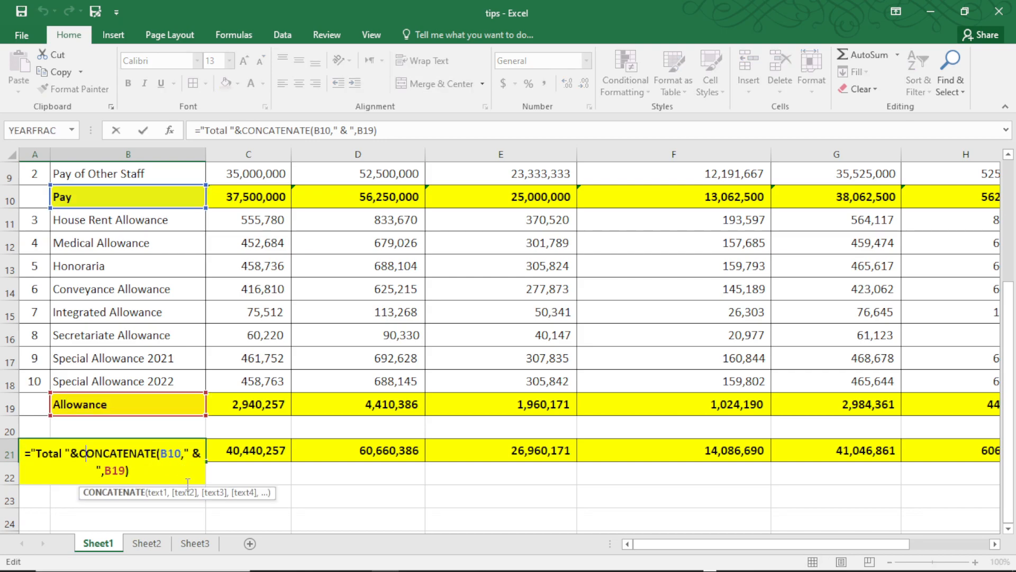
pyautogui.press('Left')
pyautogui.press('Left')
pyautogui.press('Left')
pyautogui.press('Left')
pyautogui.press('Left')
pyautogui.press('Left')
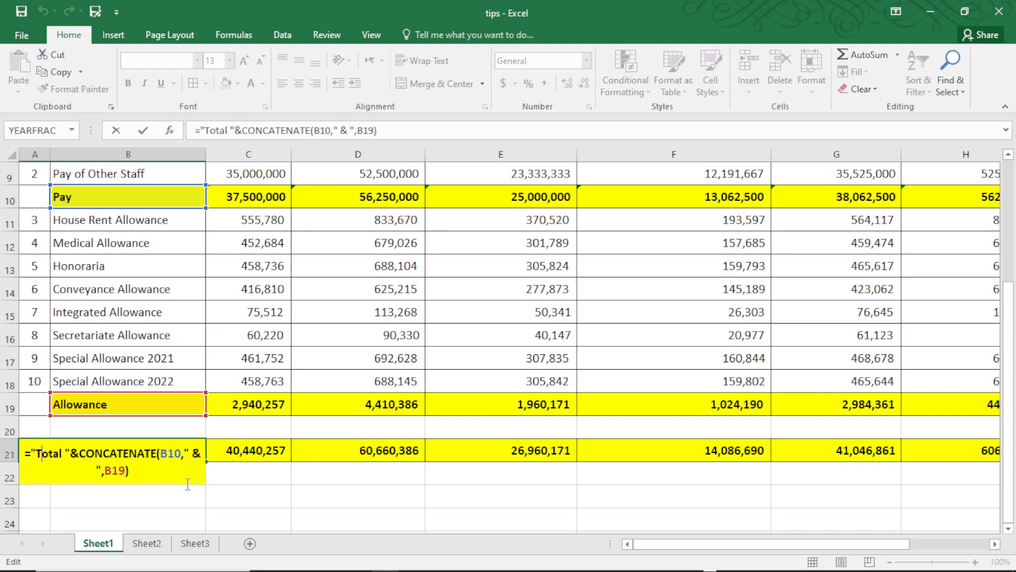
pyautogui.press('Right')
pyautogui.press('Right')
pyautogui.press('Right')
pyautogui.press('Right')
pyautogui.press('Right')
pyautogui.press('Right')
pyautogui.press('Right')
pyautogui.press('Right')
pyautogui.press('Right')
pyautogui.press('Right')
pyautogui.press('Right')
pyautogui.press('Right')
pyautogui.press('Right')
pyautogui.press('Right')
pyautogui.press('Right')
pyautogui.press('Right')
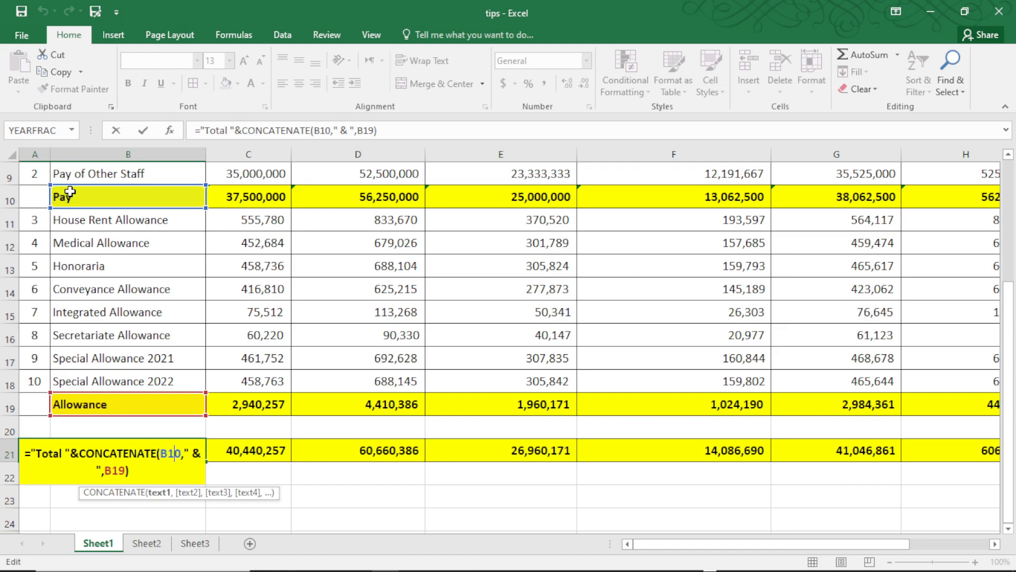
pyautogui.press('Right')
pyautogui.press('Right')
pyautogui.press('Right')
pyautogui.press('Right')
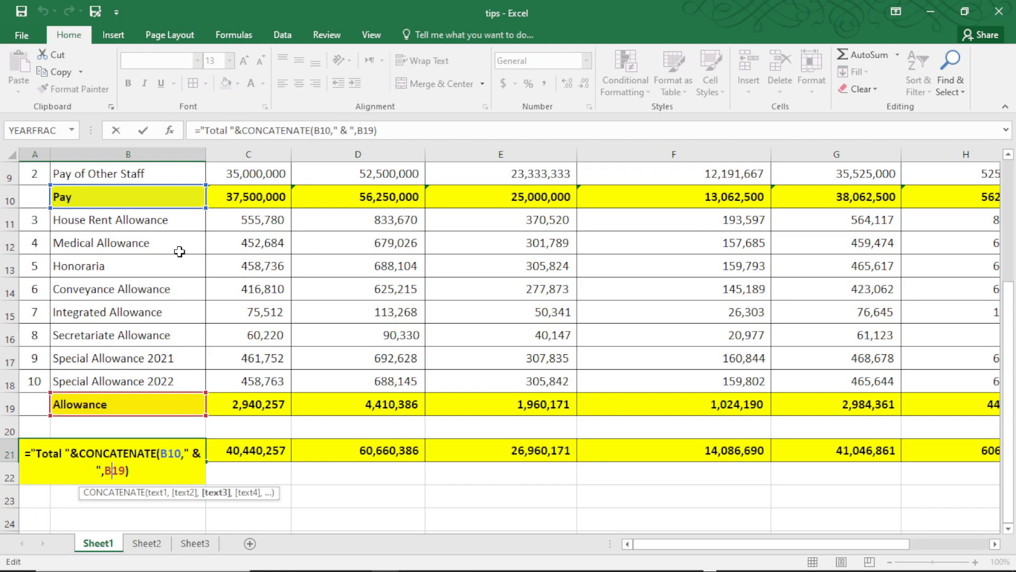
pyautogui.press('Return')
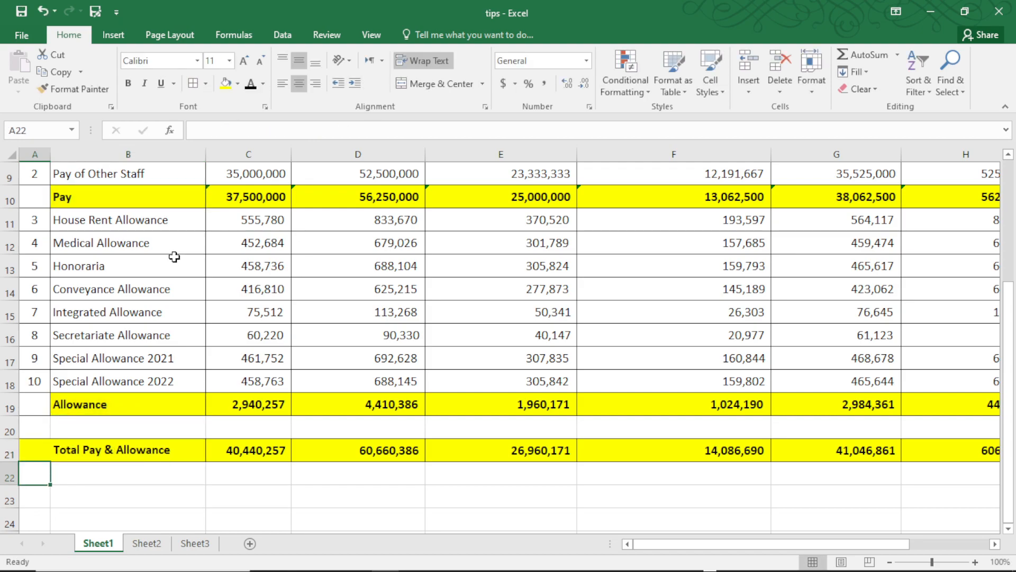
# Inspect the Original Budget SUM formula in the Total Pay & Allowance row and recheck the row label's formula.
pyautogui.doubleClick(250, 449)
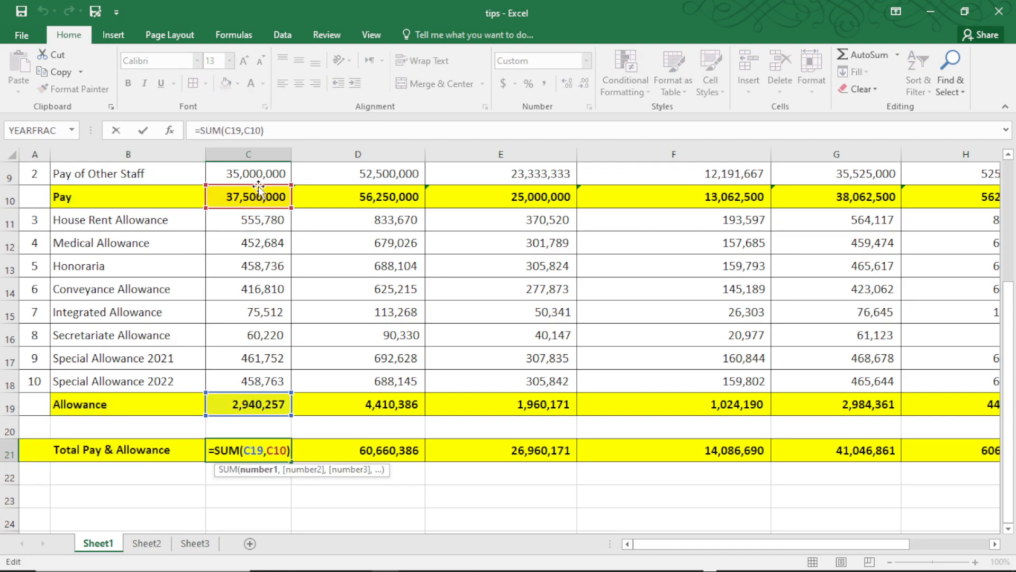
pyautogui.press('Escape')
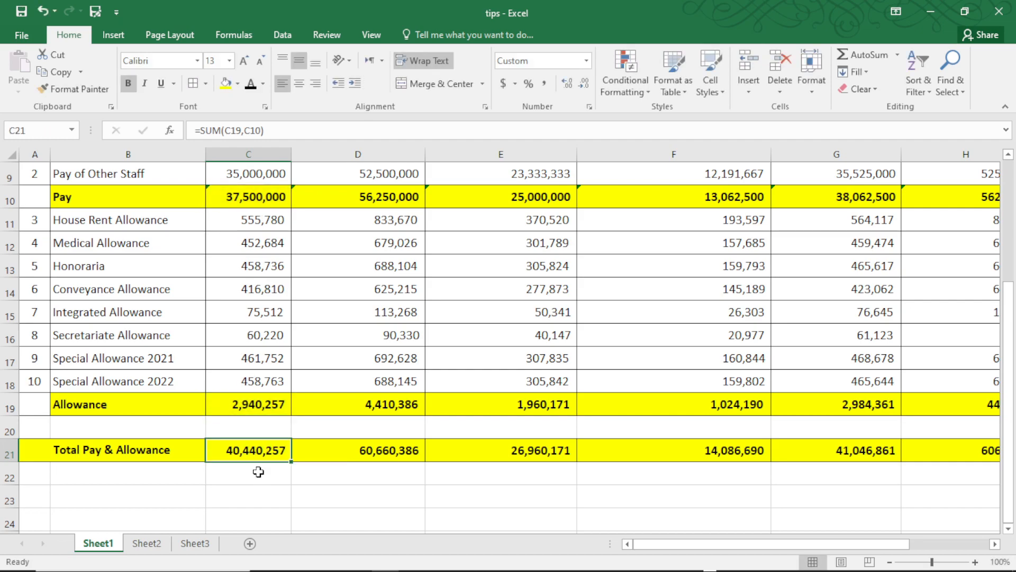
pyautogui.click(130, 453)
pyautogui.doubleClick(130, 452)
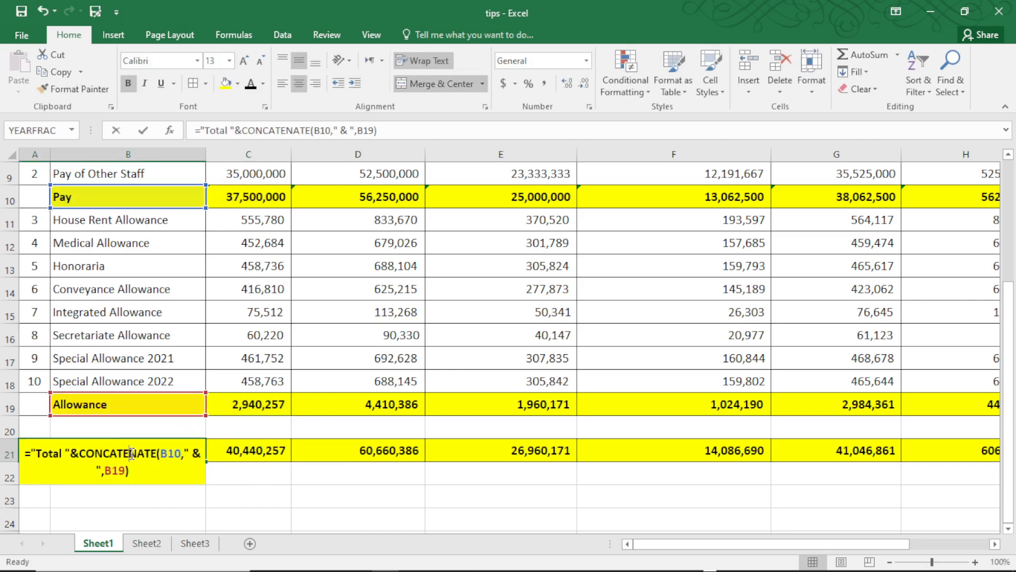
pyautogui.press('Escape')
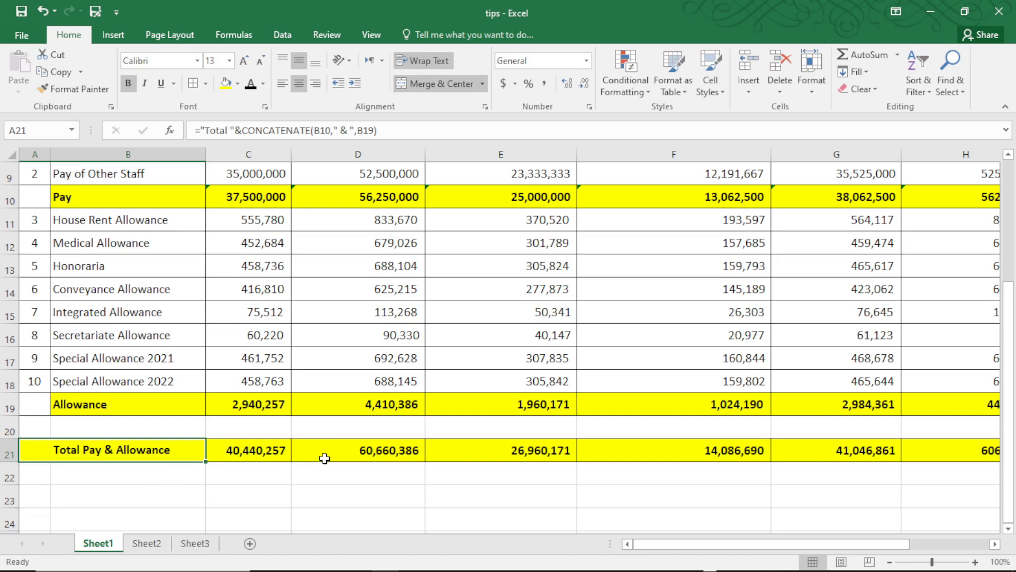
# Review the column formula notes above the table and the Excess formula for Pay of Officers.
pyautogui.moveTo(713, 545); pyautogui.dragTo(891, 545)
pyautogui.scroll(3, 873, 479)
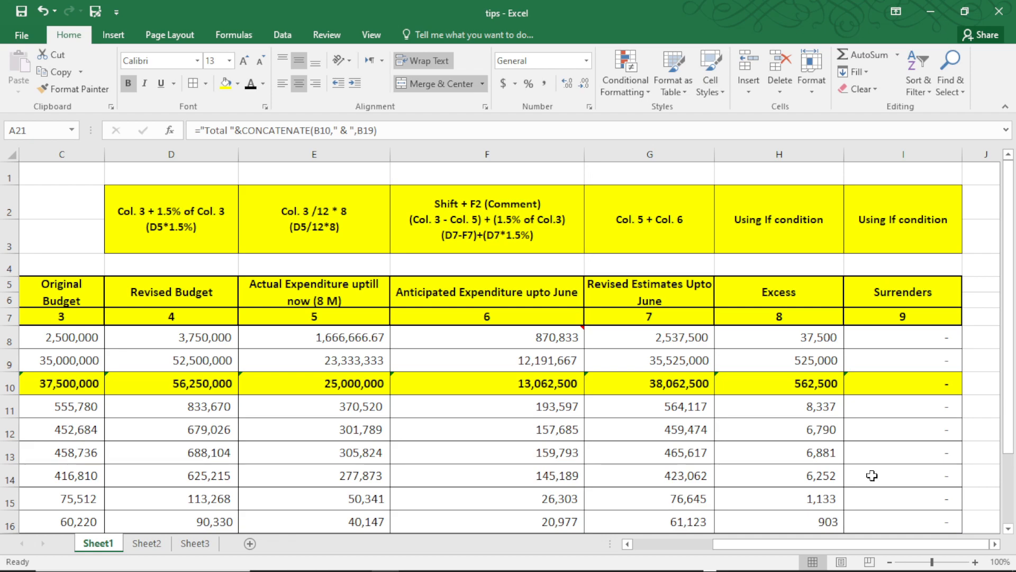
pyautogui.click(795, 338)
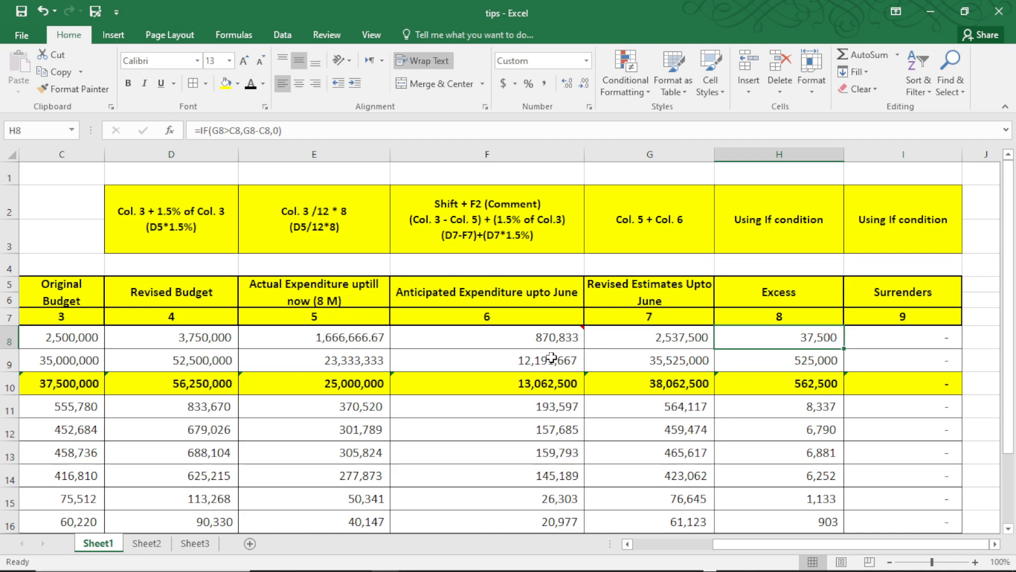
pyautogui.moveTo(751, 547); pyautogui.dragTo(682, 551)
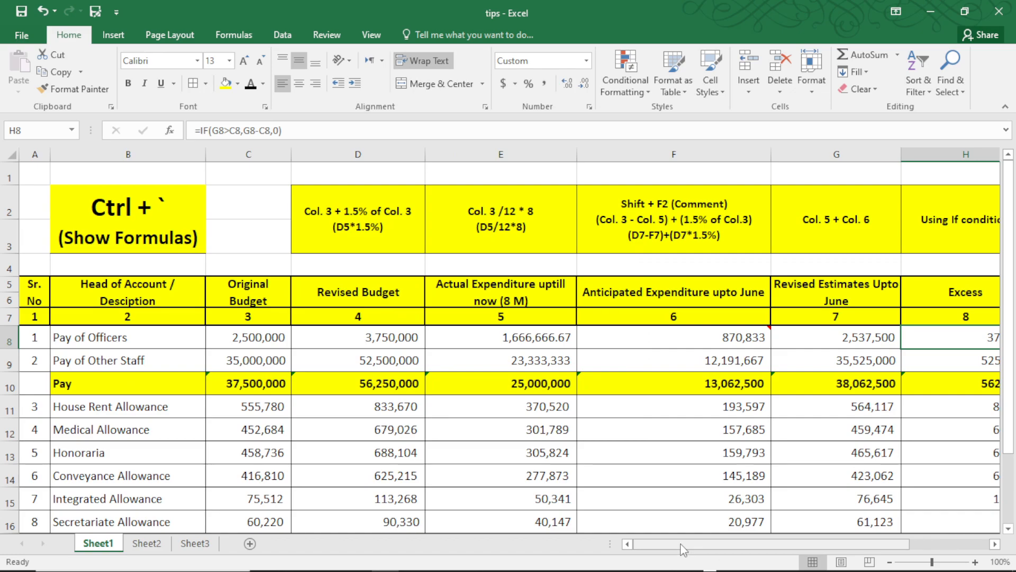